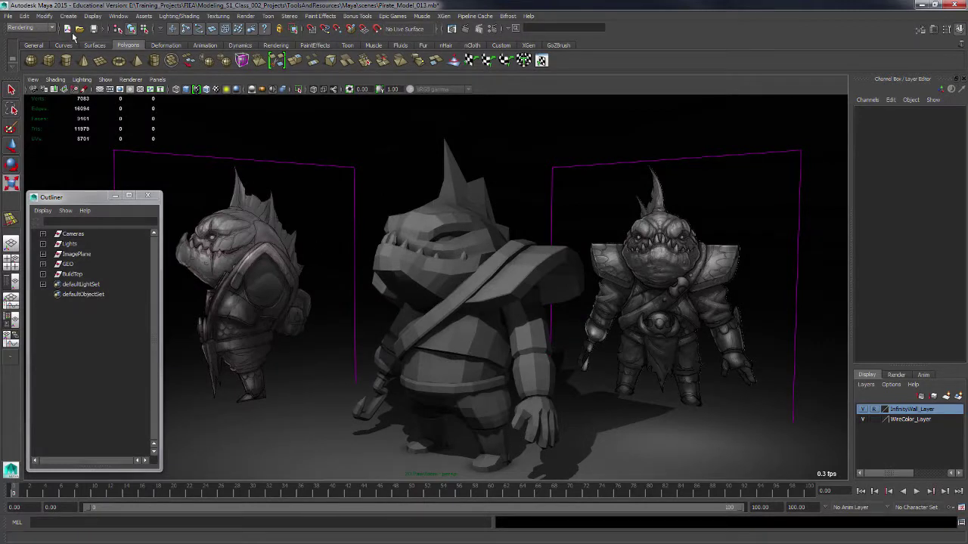
- Configure a new polygon plane with width 10, height 10, one width division, one height division and the Z axis
left_click(68, 16)
mouse_move(150, 42)
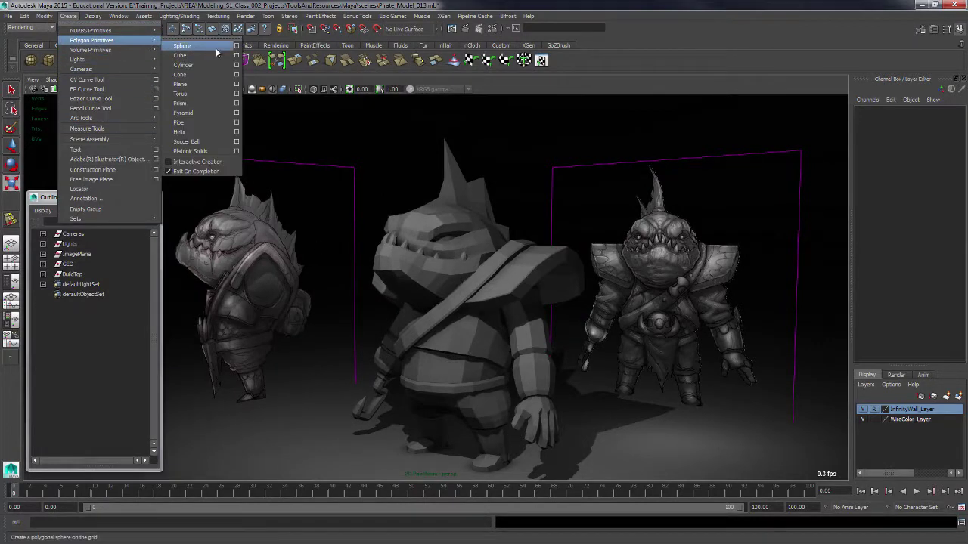
left_click(236, 84)
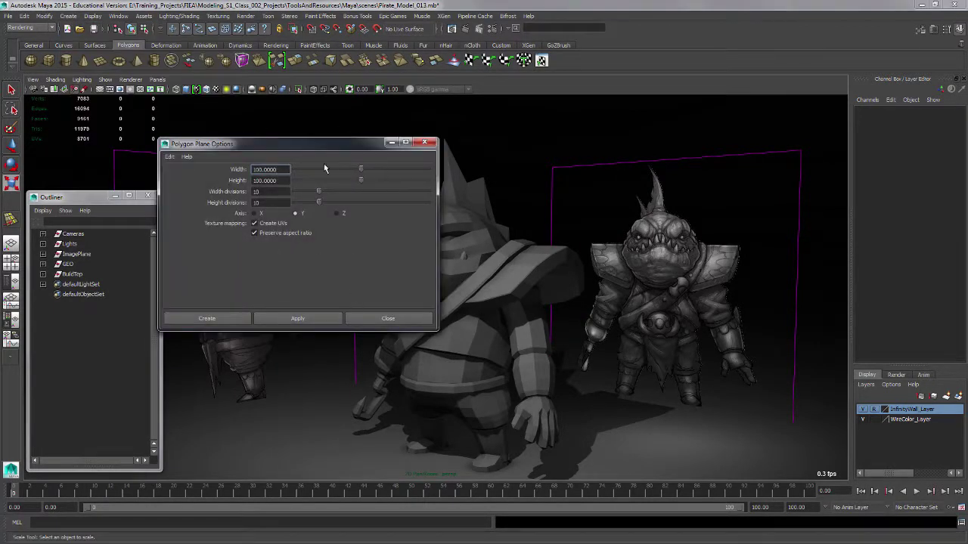
left_click_drag(325, 144, 318, 215)
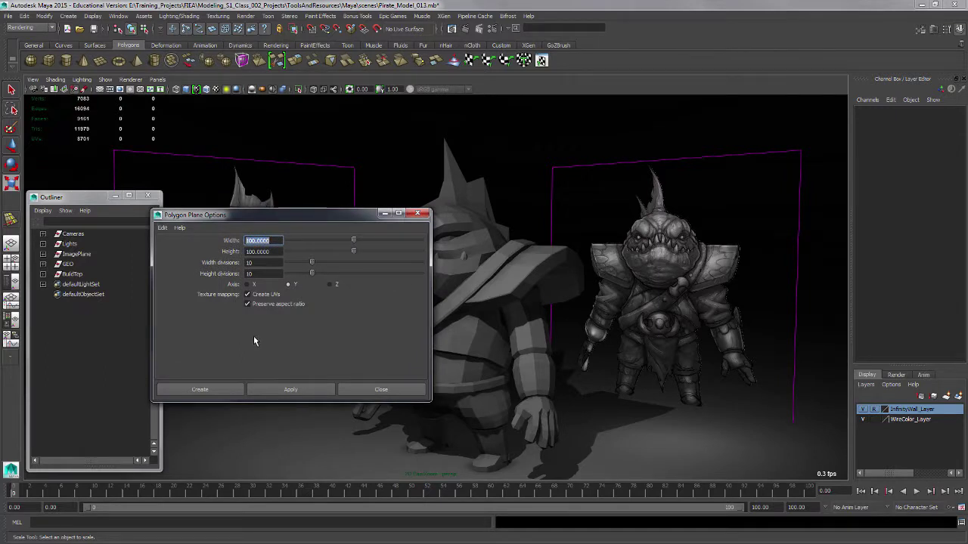
type("10")
key("Tab")
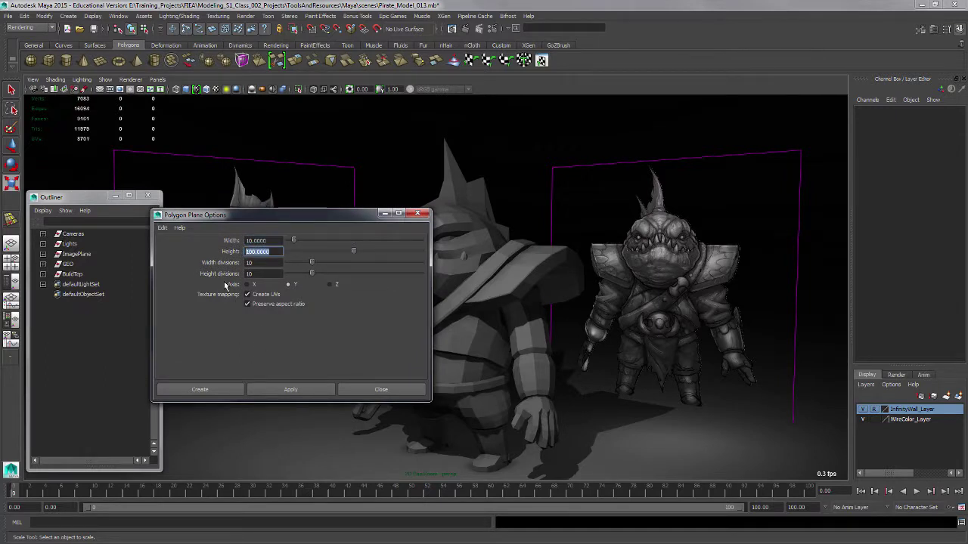
type("10")
key("Tab")
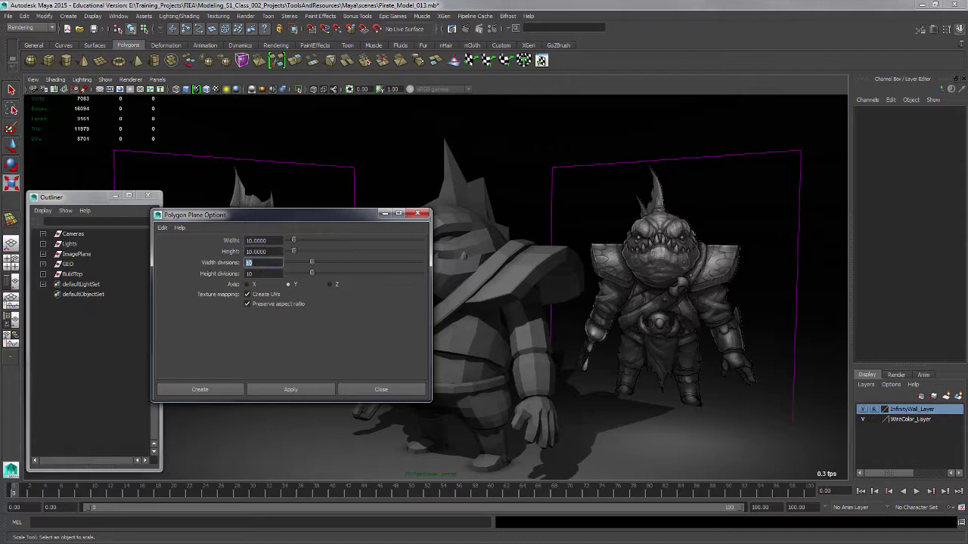
type("1")
key("Tab")
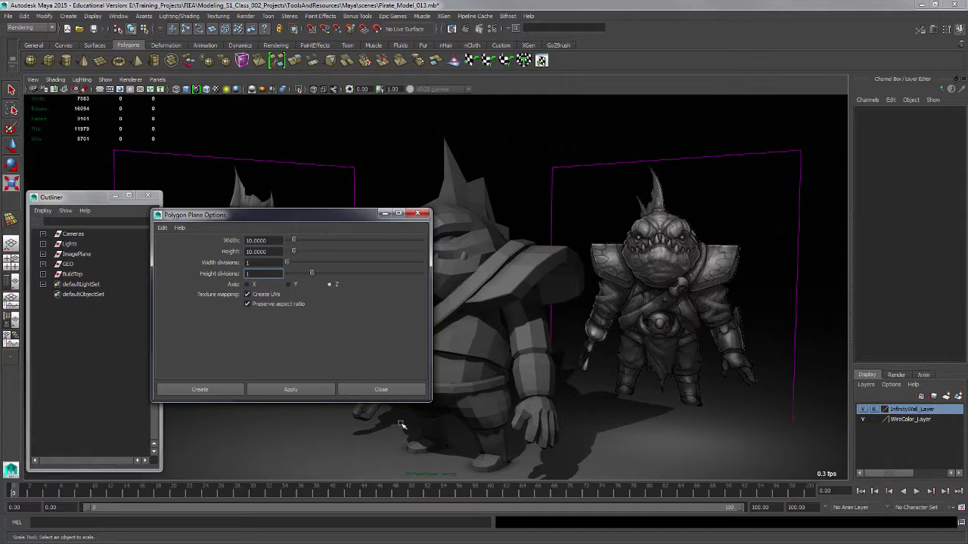
- Create the polygon plane with these options and close its options dialog, keeping the character model in sight
left_click_drag(94, 196, 93, 169)
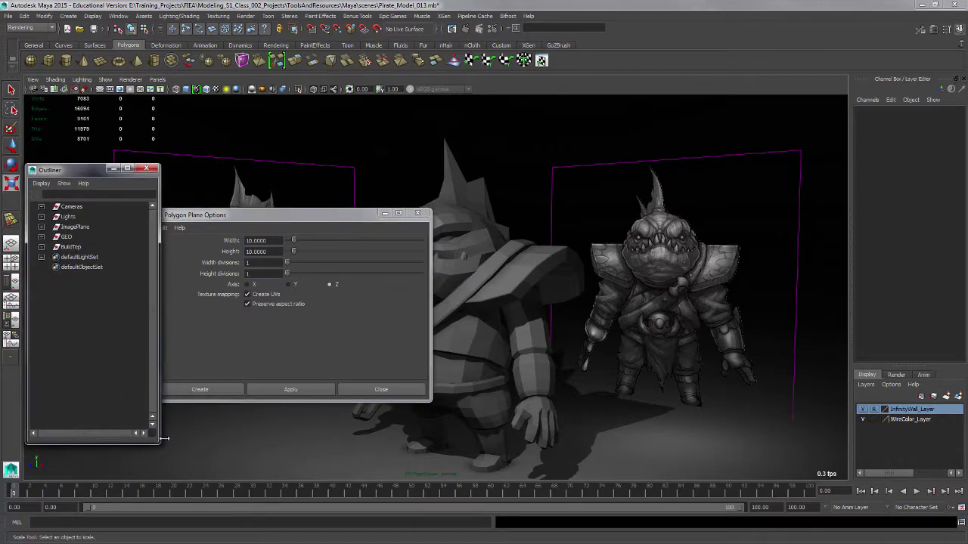
left_click_drag(193, 445, 41, 469, "alt")
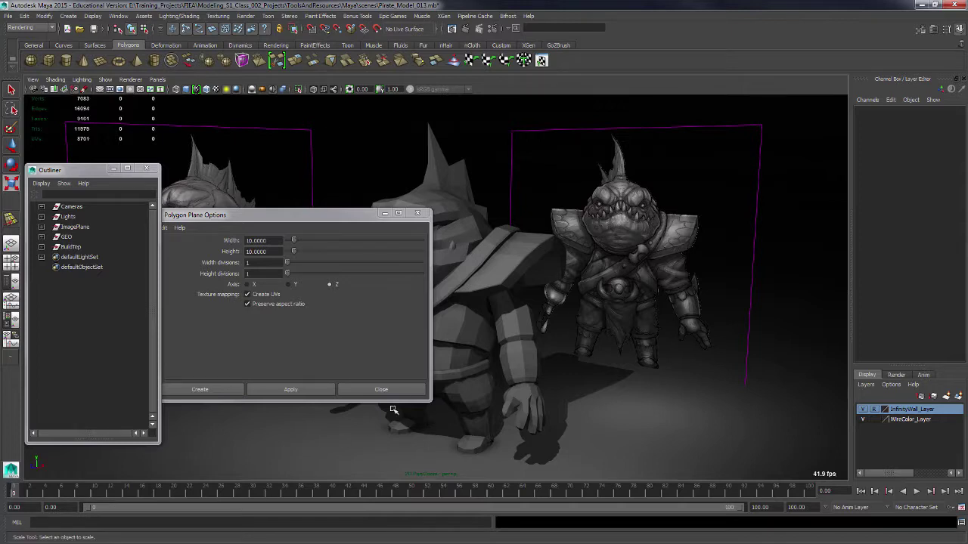
left_click_drag(338, 215, 277, 198)
left_click(258, 372)
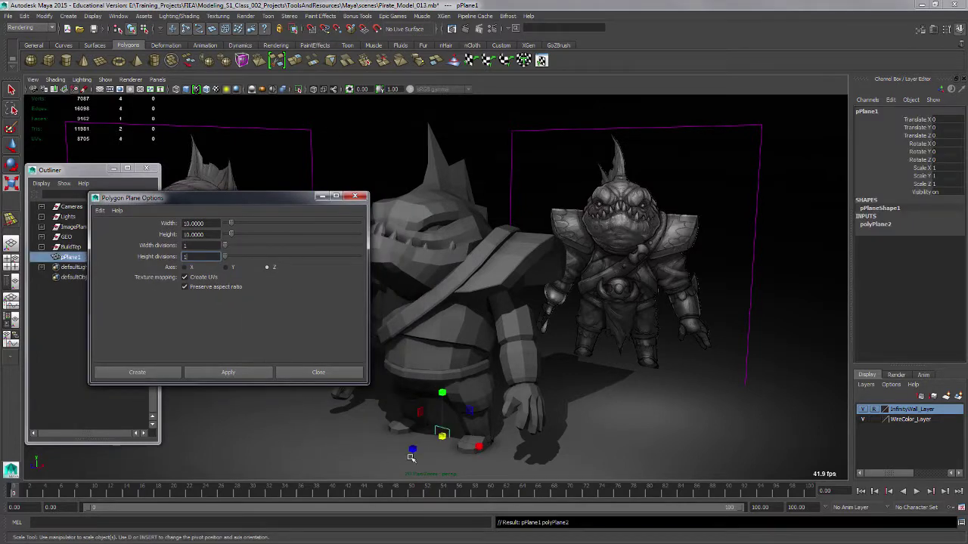
left_click(359, 198)
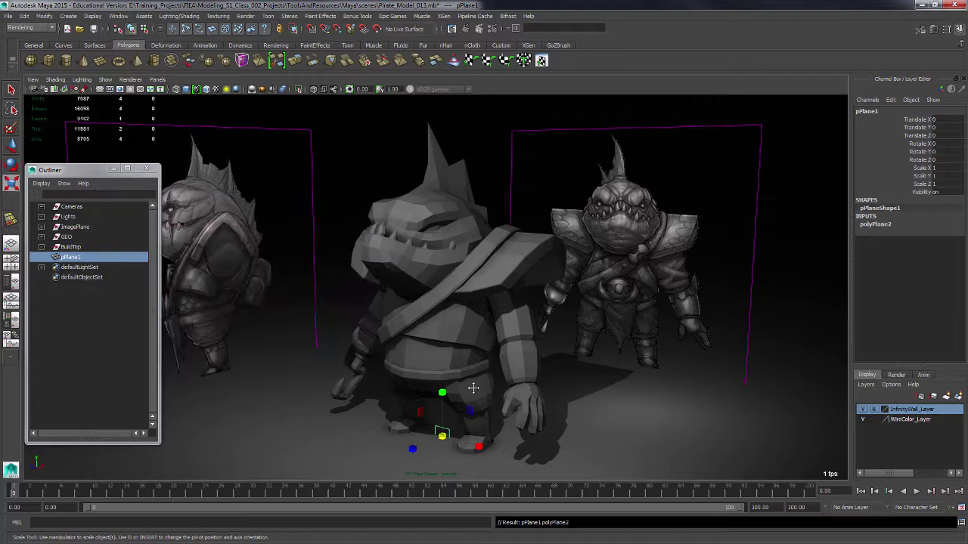
- Move the plane up and forward so it sits in front of the character's waist, at a Translate Y of about 39.1
middle_click_drag(473, 390, 478, 368, "alt")
key("w")
left_click_drag(450, 348, 448, 272)
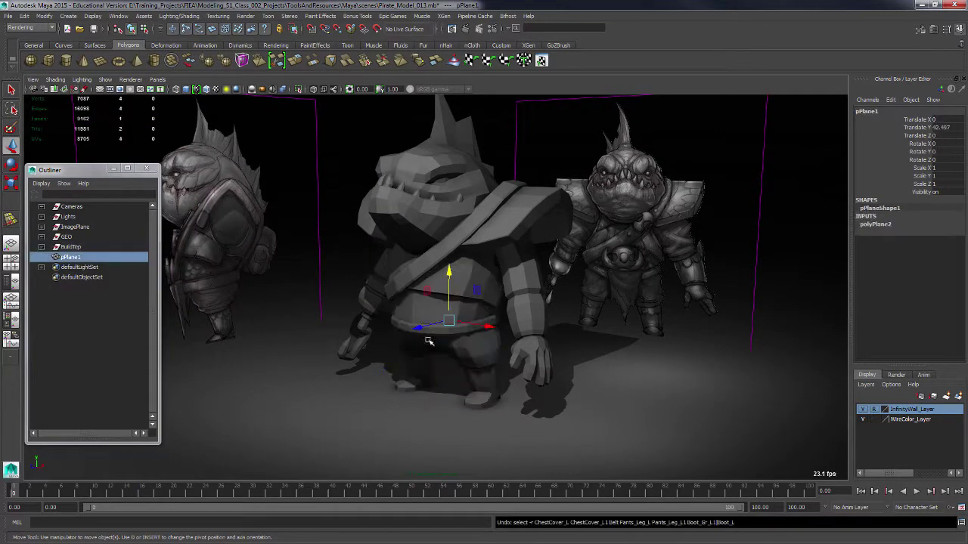
left_click_drag(420, 327, 444, 319)
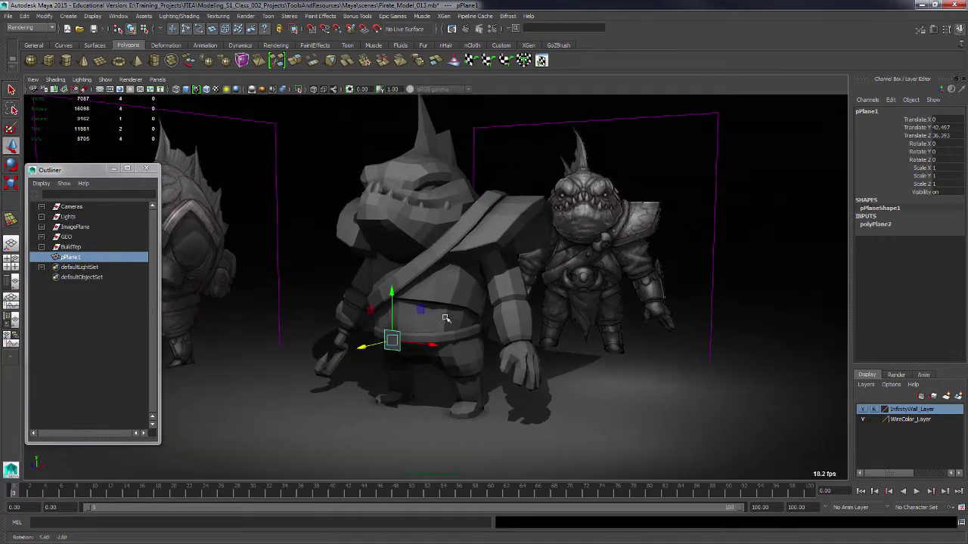
left_click_drag(394, 293, 394, 300)
left_click_drag(370, 352, 376, 349)
- In the front view, scale the plane uniformly to about 2.28 and lower it over the loincloth to a Translate Y of about 33.5
key("space")
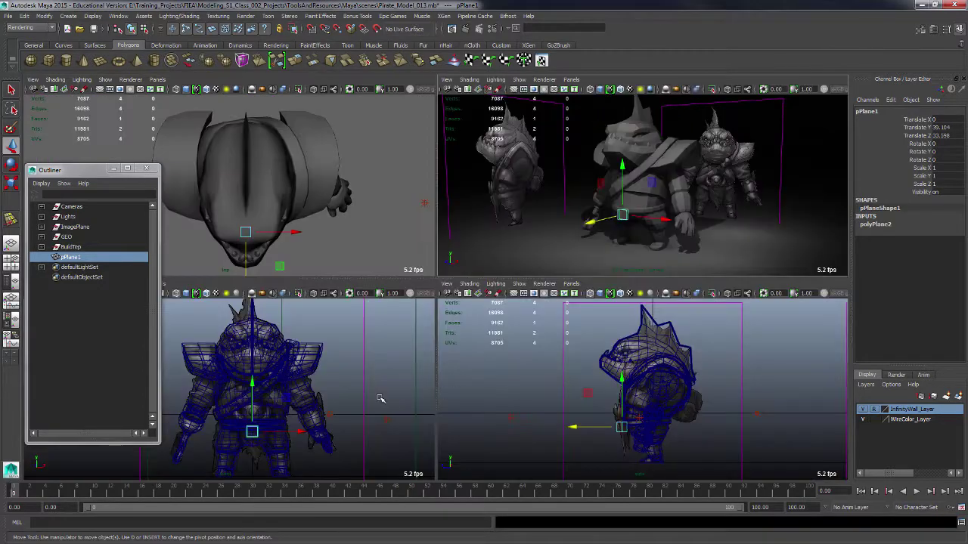
key("space")
scroll(549, 378, "up", 5)
middle_click_drag(549, 378, 526, 349, "alt")
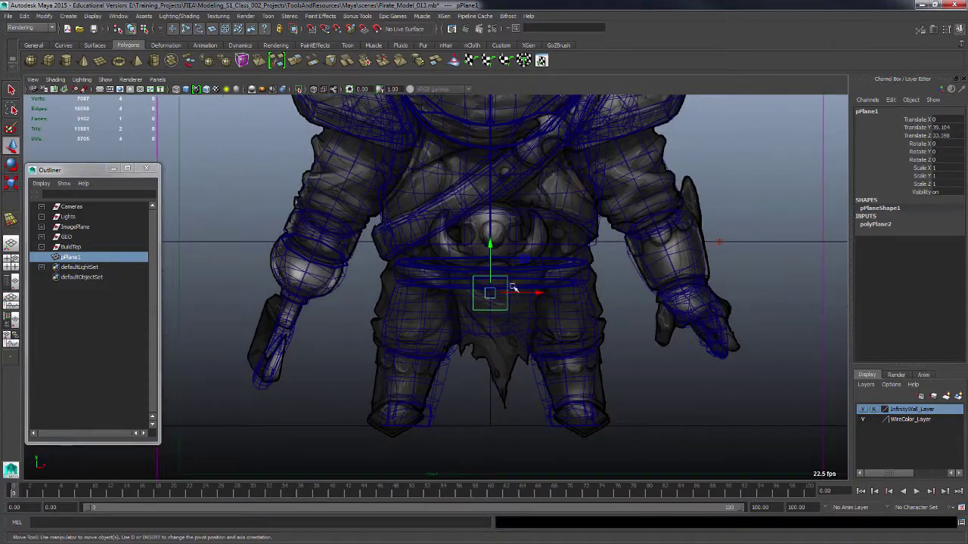
key("r")
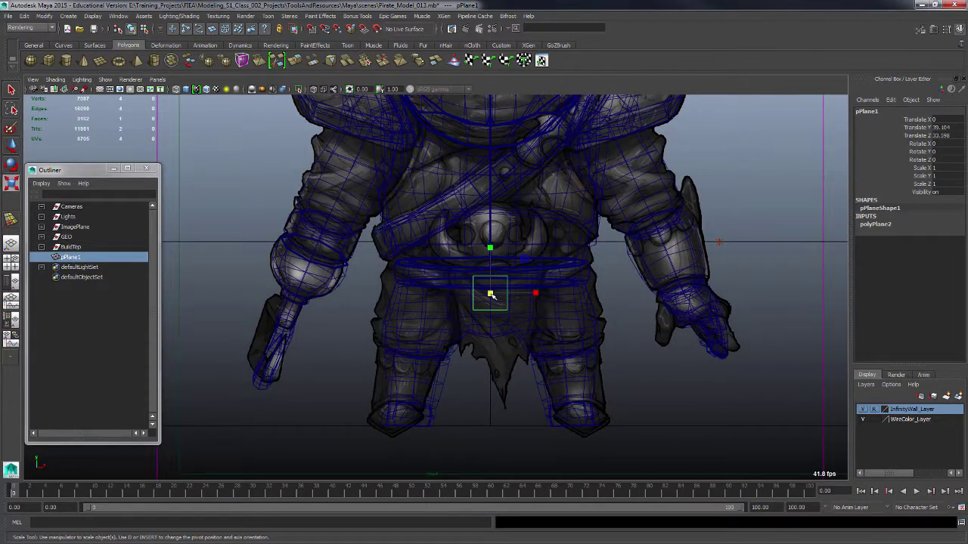
left_click_drag(491, 295, 521, 309)
key("w")
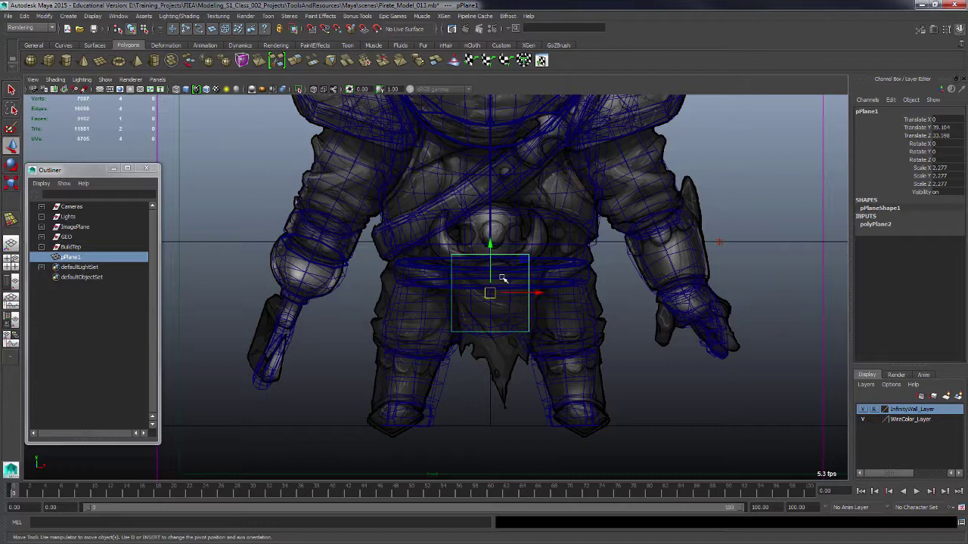
left_click_drag(492, 259, 520, 283)
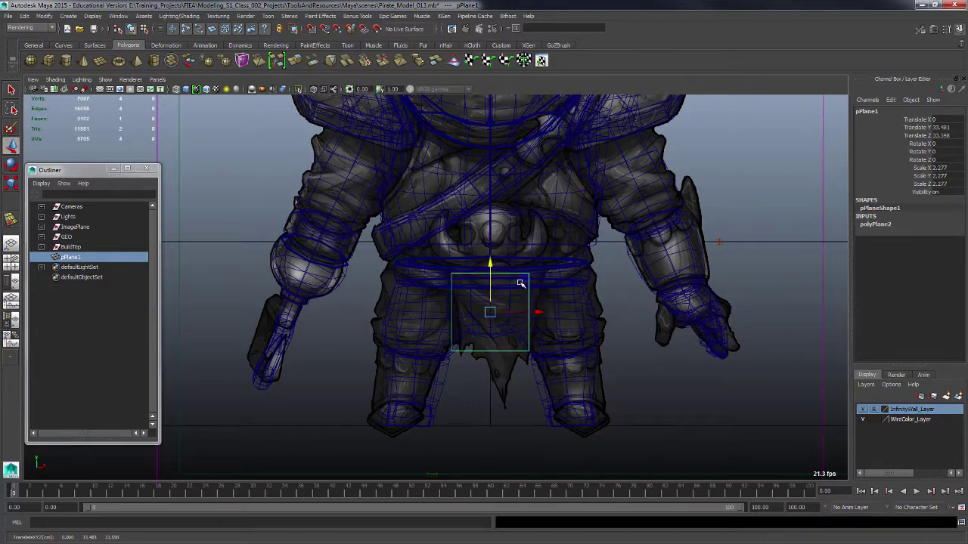
- Stretch the plane's two bottom vertices down to the tip of the loincloth in the reference image
key("F8")
left_click_drag(444, 340, 542, 386)
left_click_drag(490, 301, 499, 360)
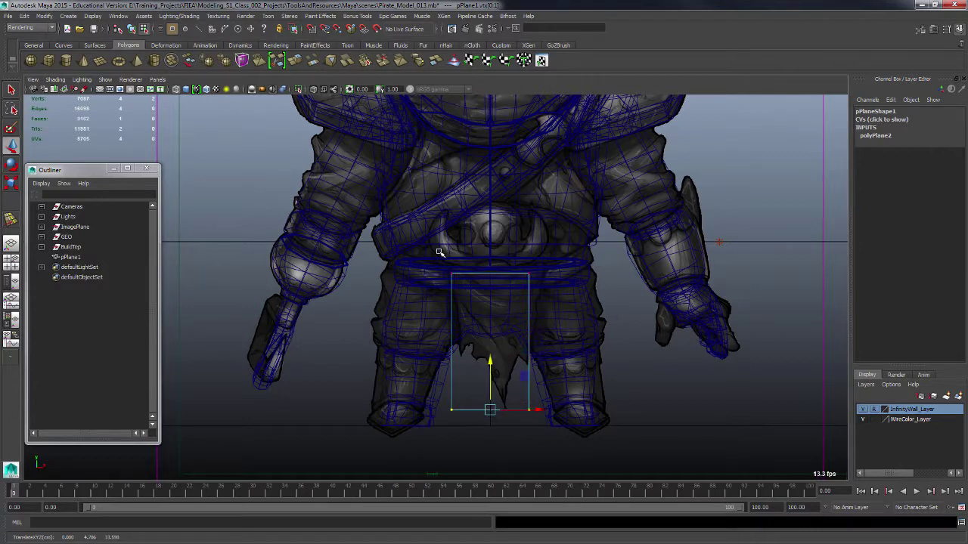
- Widen the plane's top edge just below the belt and nudge it slightly sideways to match the loincloth
left_click_drag(442, 261, 546, 273)
key("r")
middle_click_drag(544, 320, 506, 301, "alt")
right_click_drag(506, 302, 615, 382, "alt")
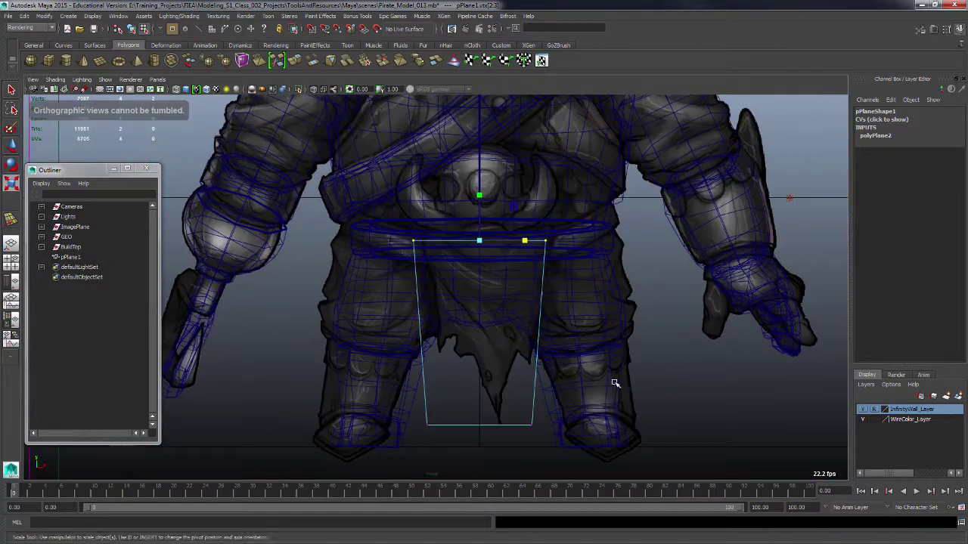
middle_click_drag(537, 368, 499, 348, "alt")
right_click_drag(499, 348, 507, 294, "alt")
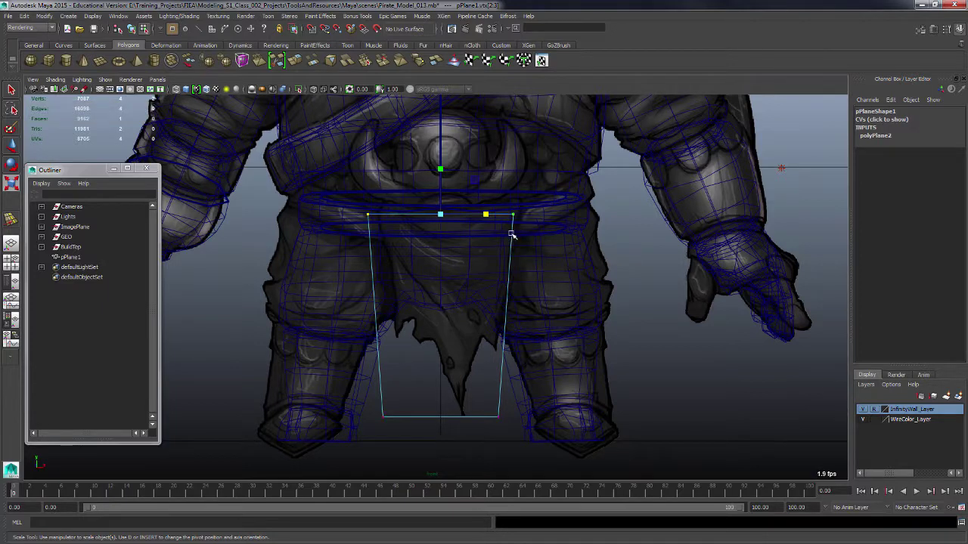
key("w")
left_click_drag(491, 215, 496, 214)
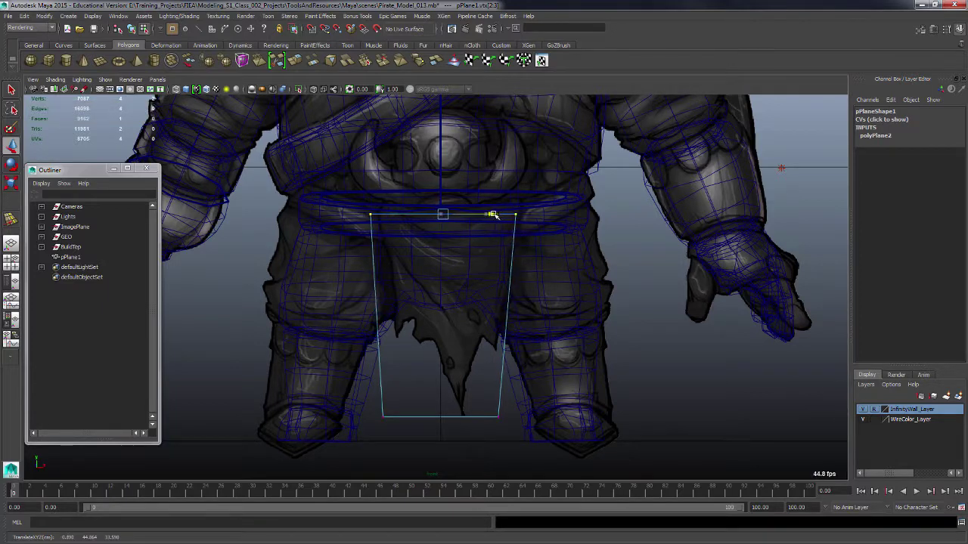
- Lower the plane's bottom edge slightly past the loincloth's tip and return to object selection
left_click_drag(363, 397, 509, 449)
left_click_drag(441, 368, 442, 377)
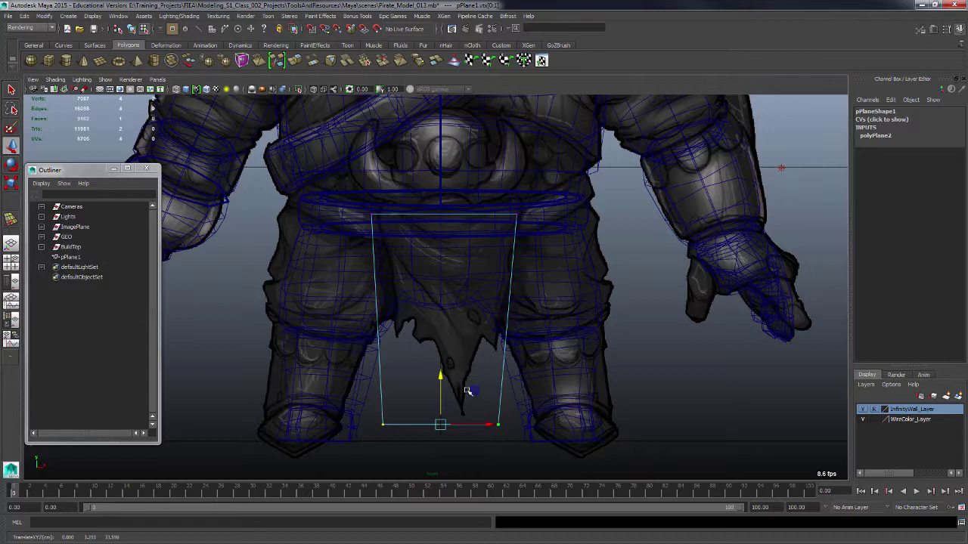
key("F8")
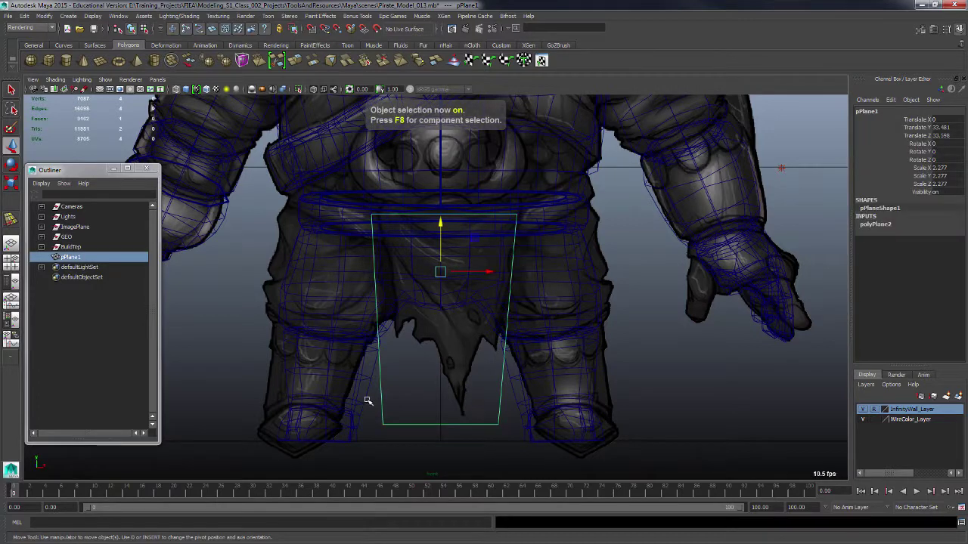
- Insert four horizontal edge loops across the plane with the Multi-Cut tool, spaced along the loincloth's height
right_click_drag(381, 381, 355, 316, "shift")
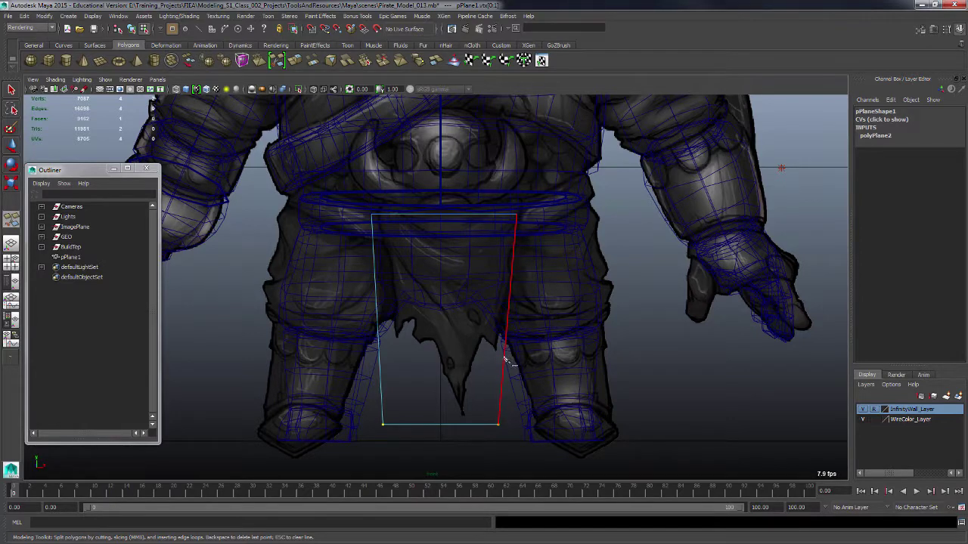
left_click(510, 260, "ctrl")
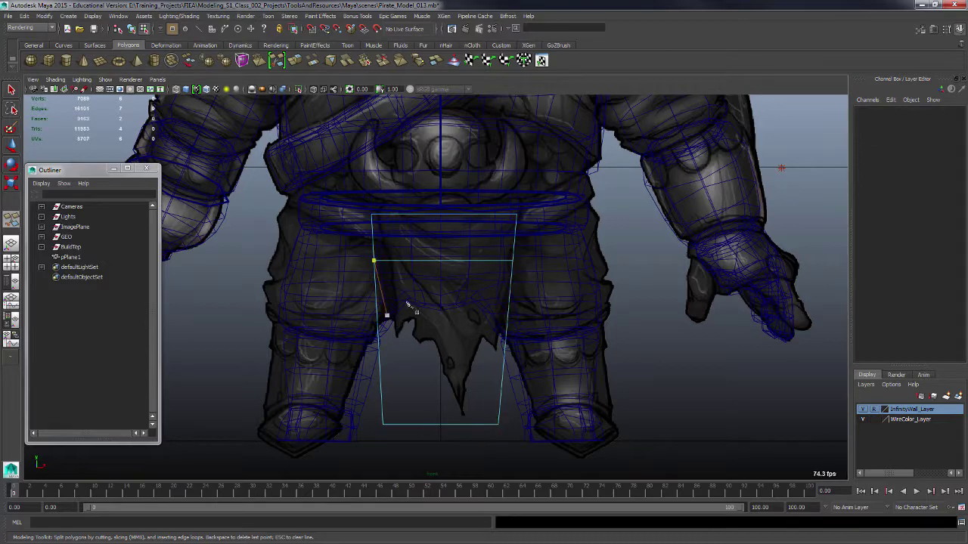
left_click(506, 329, "ctrl")
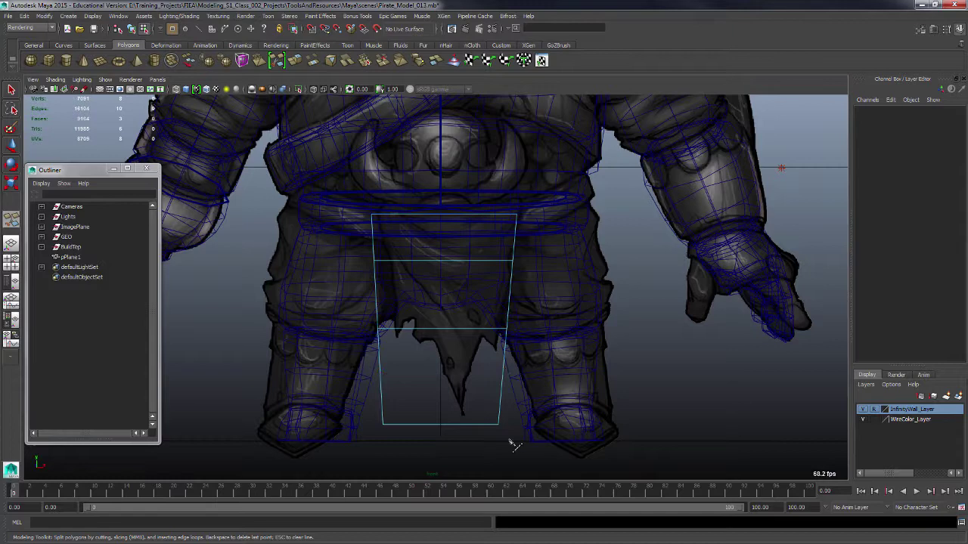
left_click(502, 375, "ctrl")
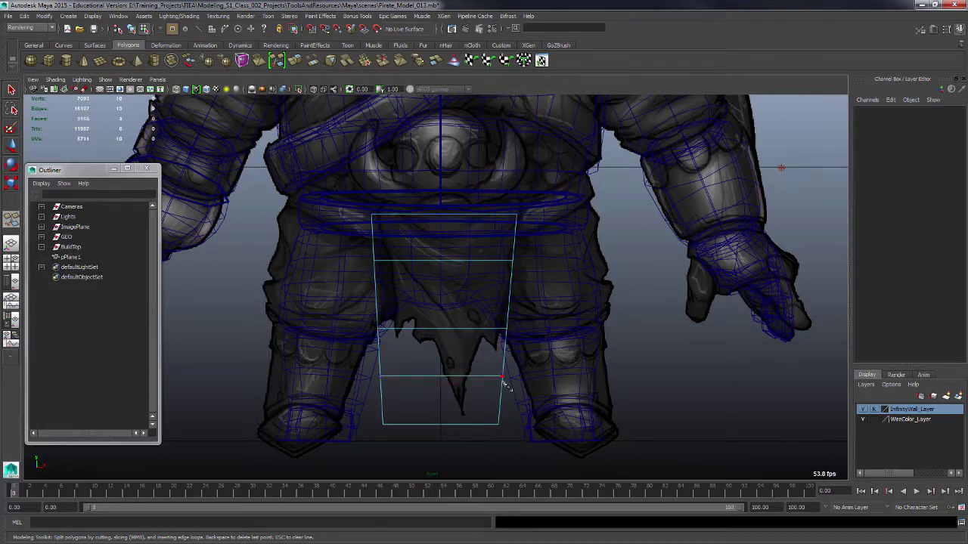
left_click(513, 296, "ctrl")
- Cut the loincloth's left ragged outline into the plane, from the bottom edge near the tip up to the top-left corner
left_click(457, 424)
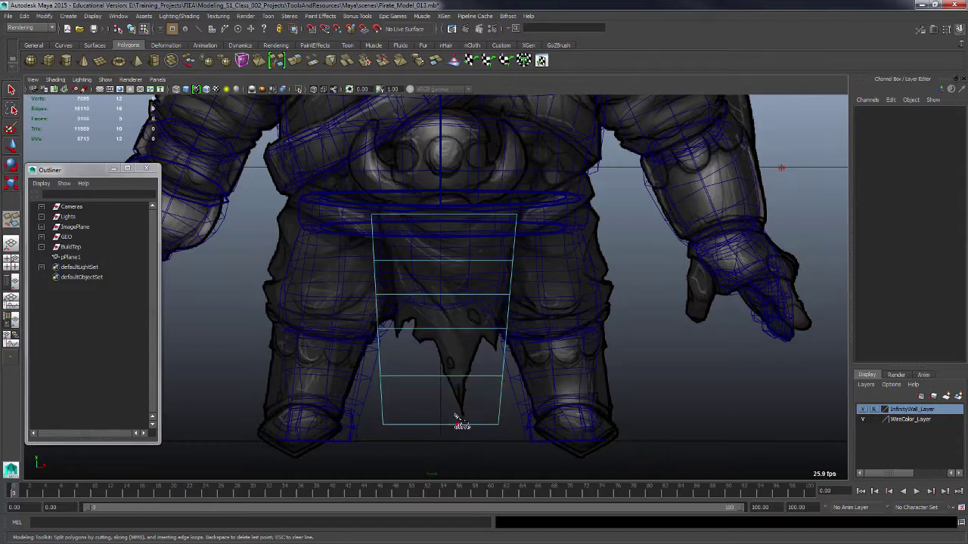
left_click(428, 351)
left_click(398, 349)
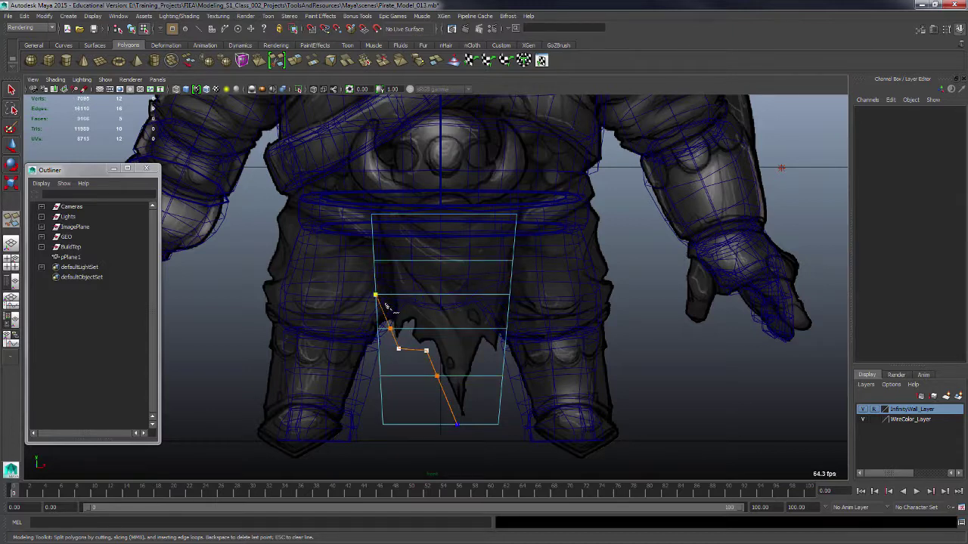
left_click(387, 325)
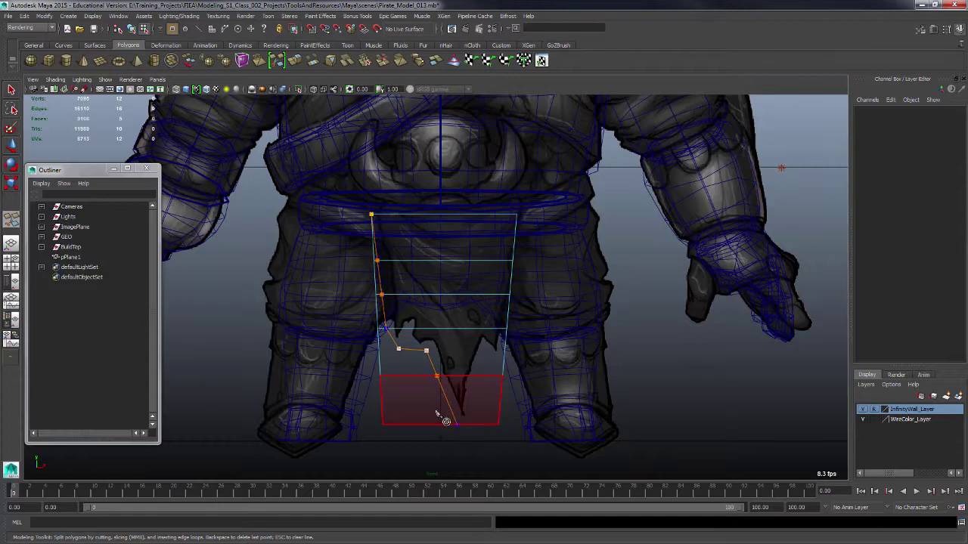
key("Return")
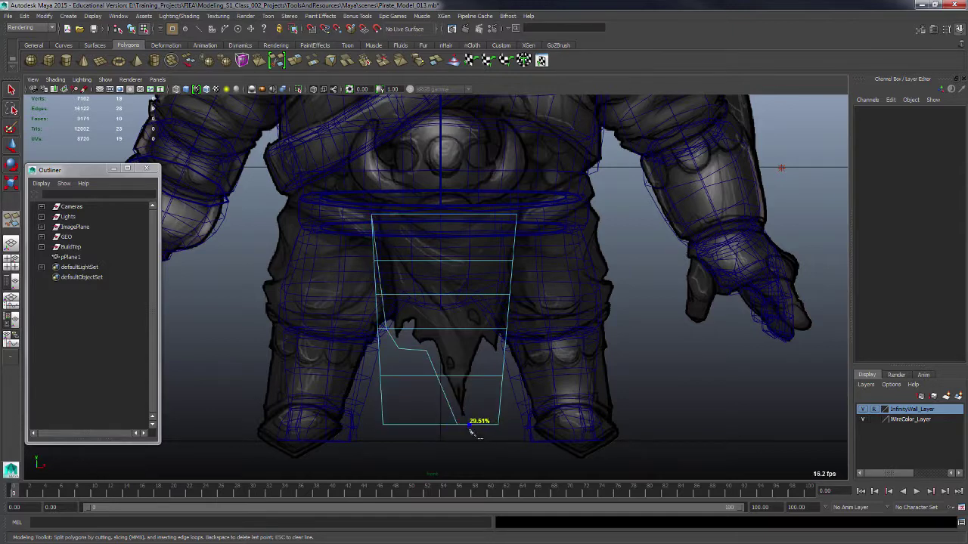
- Cut the loincloth's right ragged outline into the plane, from the bottom edge near the tip up to the right side edge
left_click(469, 425)
left_click(493, 364)
left_click(507, 348)
key("Return")
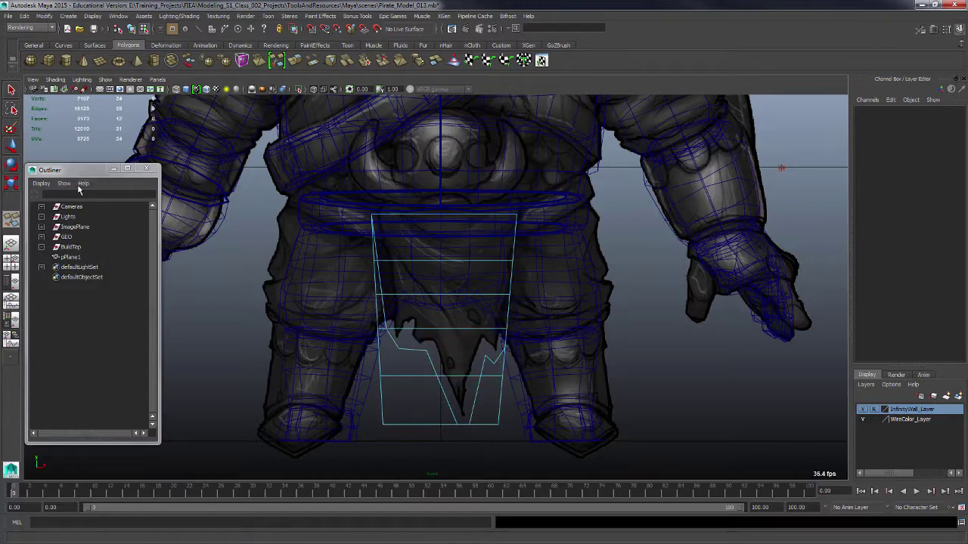
- Delete the plane's faces outside the cut outline, along the left side and both lower corners, leaving only the ragged loincloth
key("q")
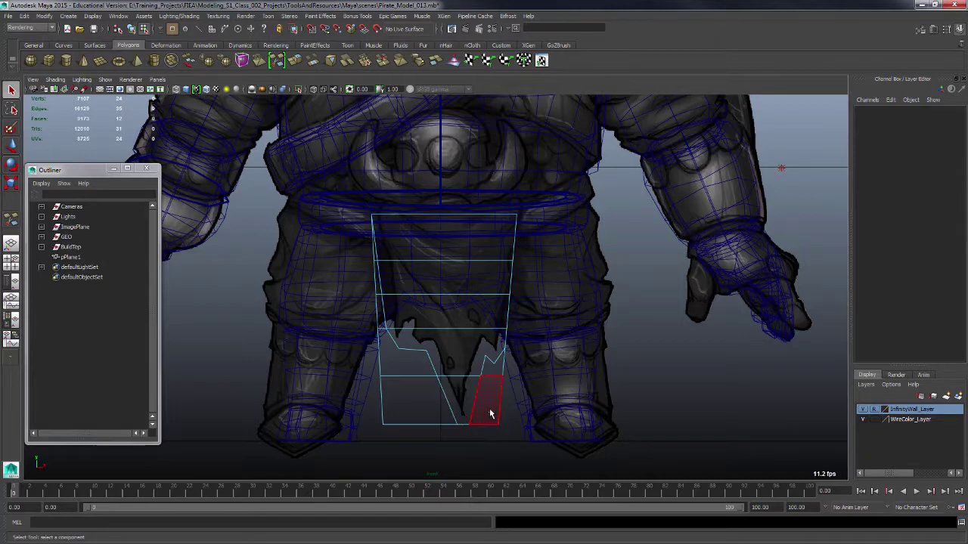
left_click(488, 384)
left_click(425, 394, "shift")
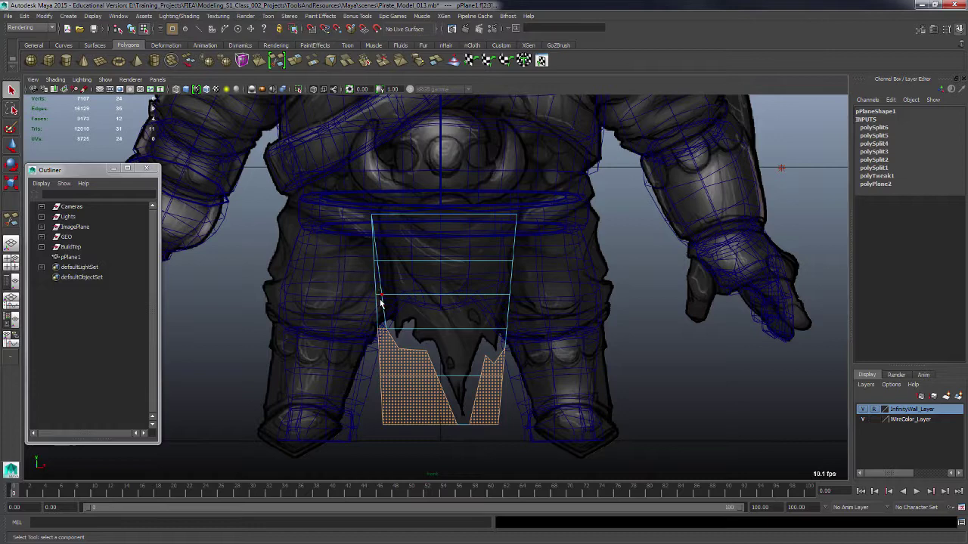
left_click(375, 295, "shift")
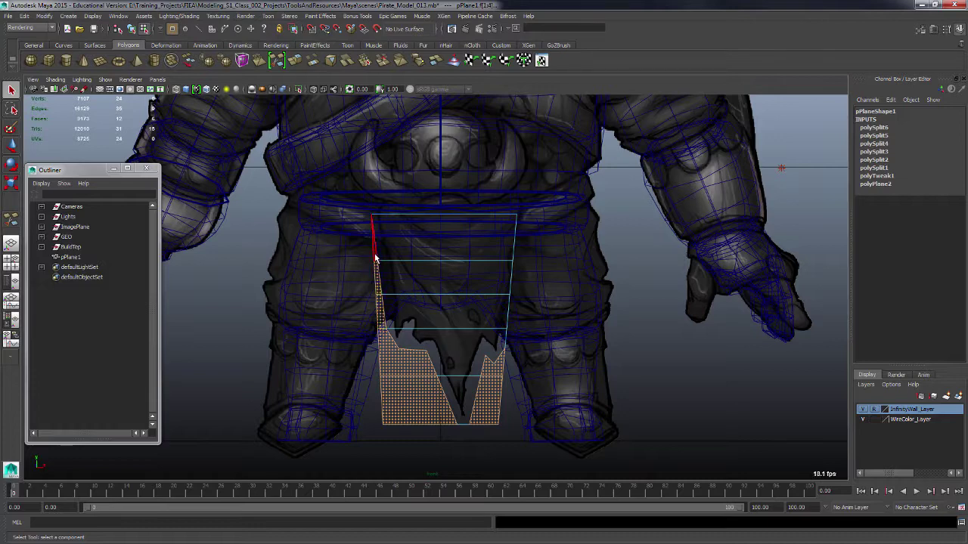
left_click(375, 299, "shift")
key("Delete")
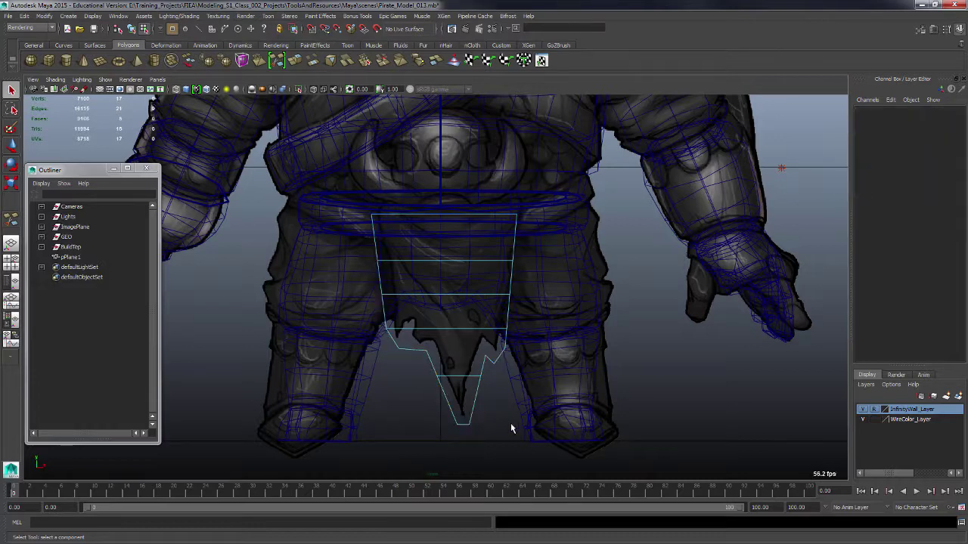
- Rename the pPlane1 object as LoinCloth
double_click(71, 257)
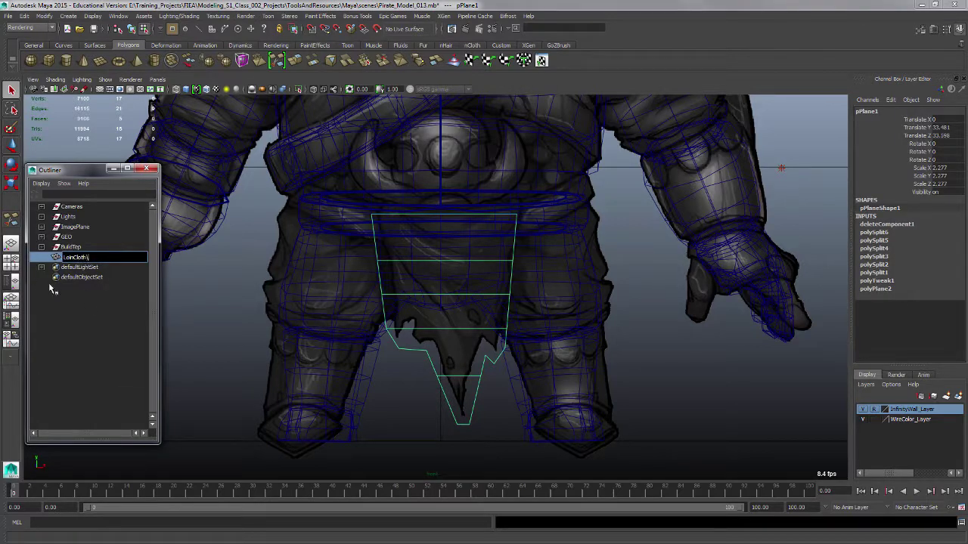
type("LoinCloth")
key("Return")
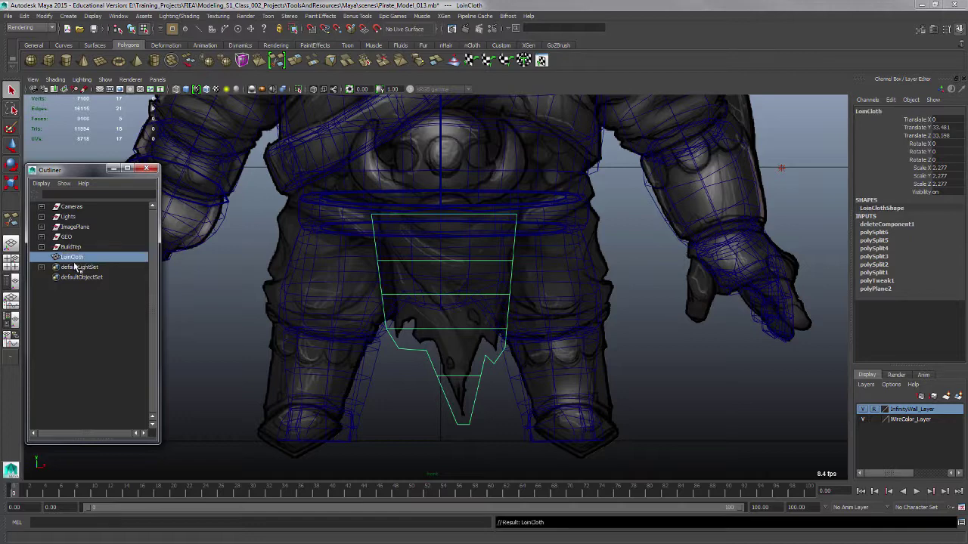
- Parent LoinCloth under the BuildTop group and delete its construction history
middle_click_drag(81, 259, 83, 252)
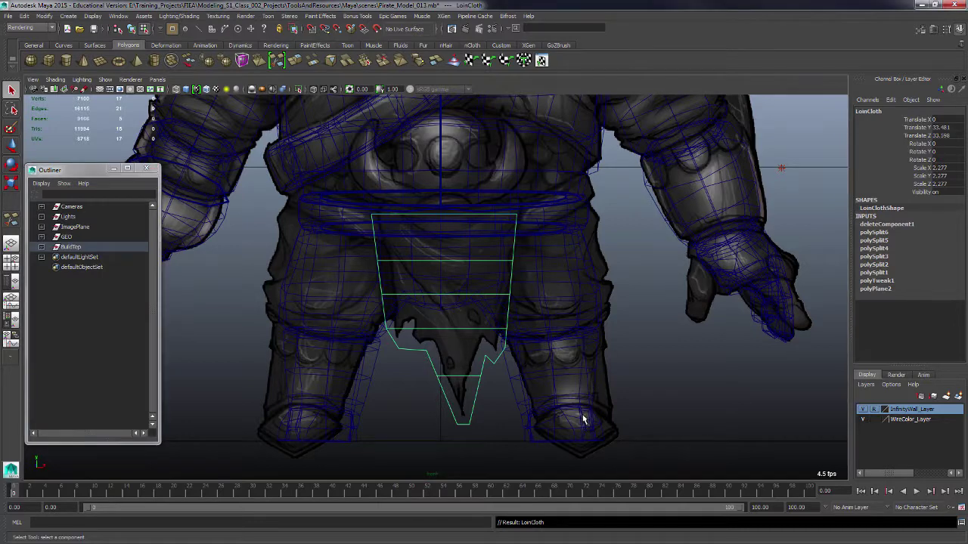
key("alt+shift+d")
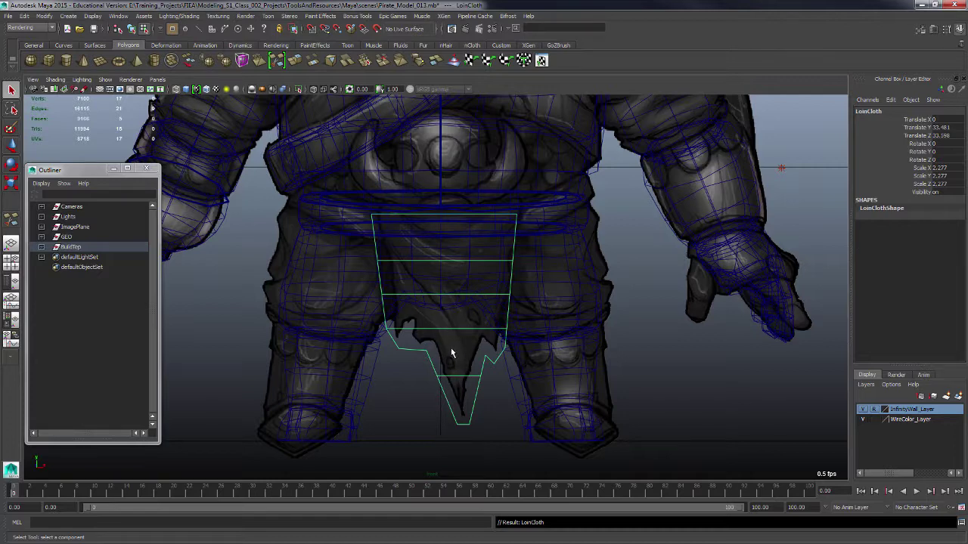
- Cut a vertical edge line with the Multi-Cut tool from the loincloth's left inner notch corner up to its top edge
mouse_move(453, 316)
right_mouse_down("shift")
mouse_move(455, 346)
mouse_move(423, 312)
mouse_move(401, 304)
right_mouse_up("shift")
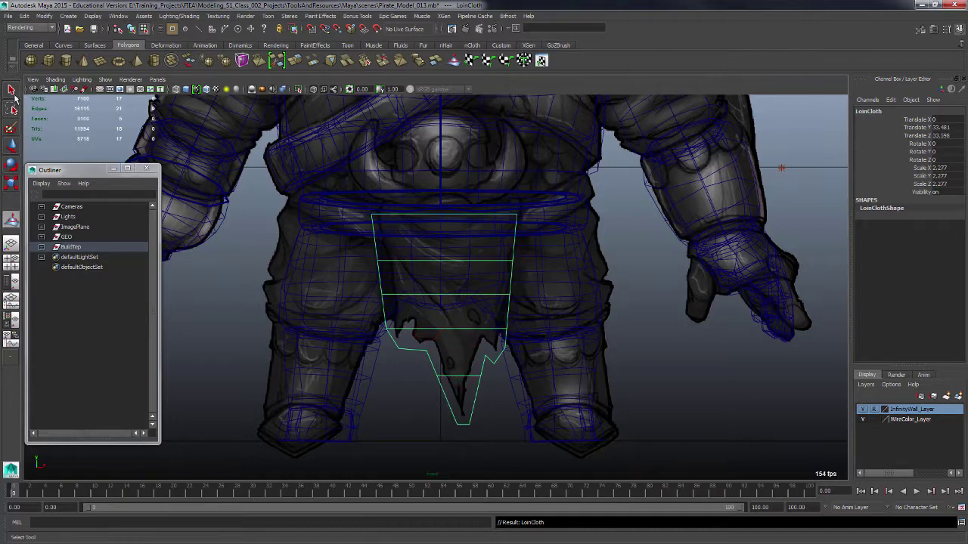
key("q")
right_click_drag(433, 330, 389, 317, "shift")
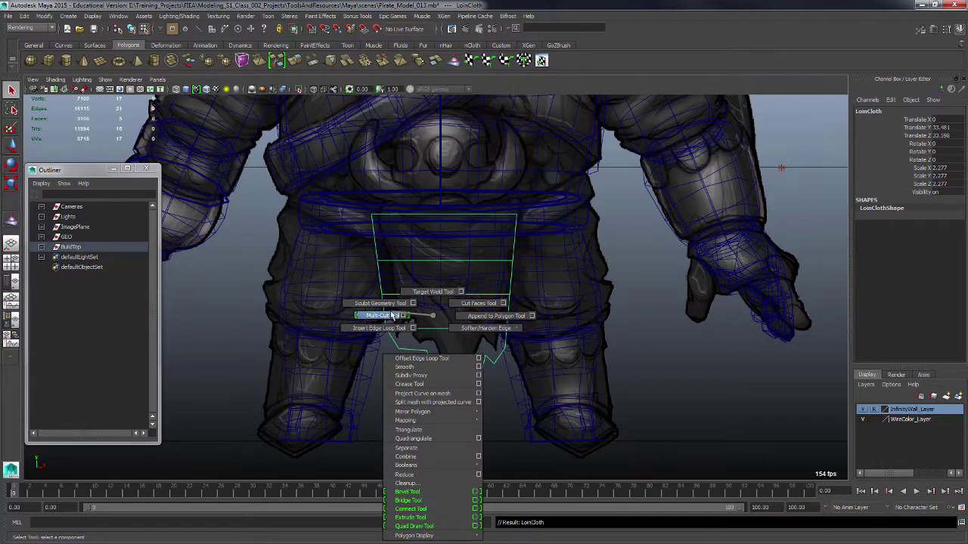
right_click_drag(395, 316, 396, 318, "shift")
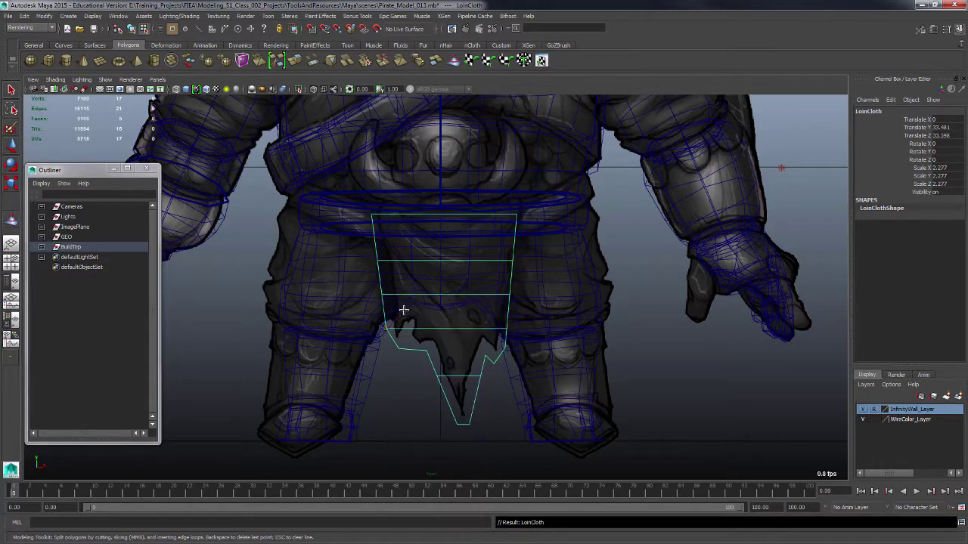
left_click(461, 342)
left_click(484, 355)
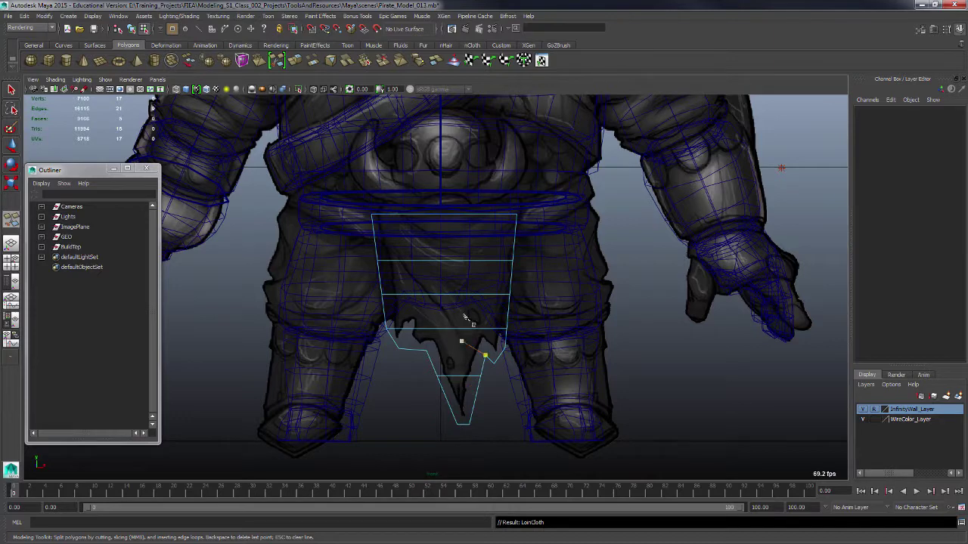
left_click(426, 351)
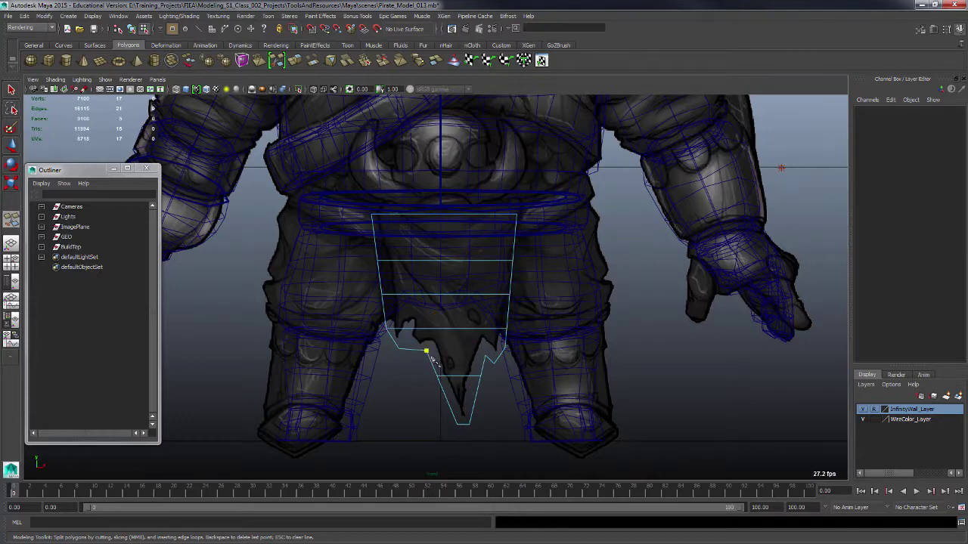
left_click(412, 215)
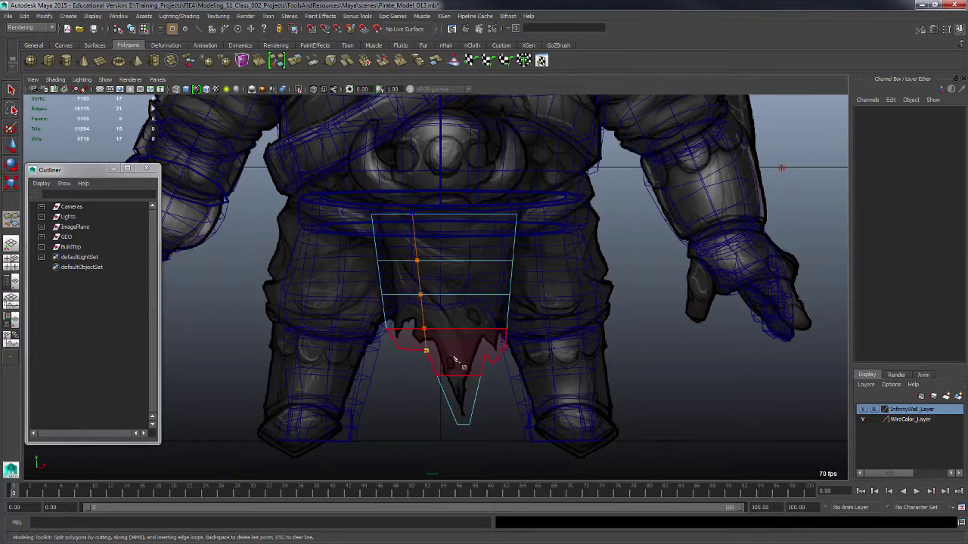
key("Return")
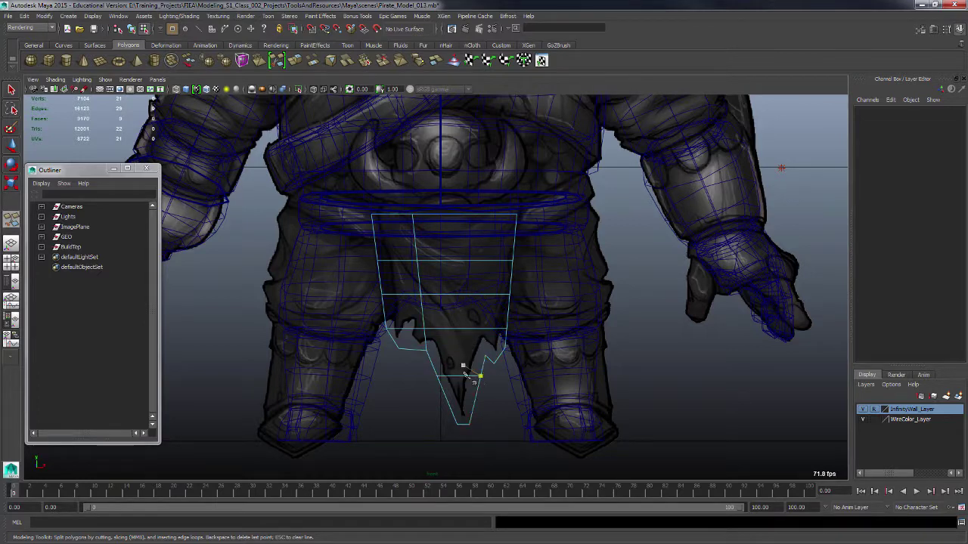
- Cut a vertical edge line from the left corner of the loincloth's tip straight up to its top edge
left_click(457, 426)
left_click(452, 218)
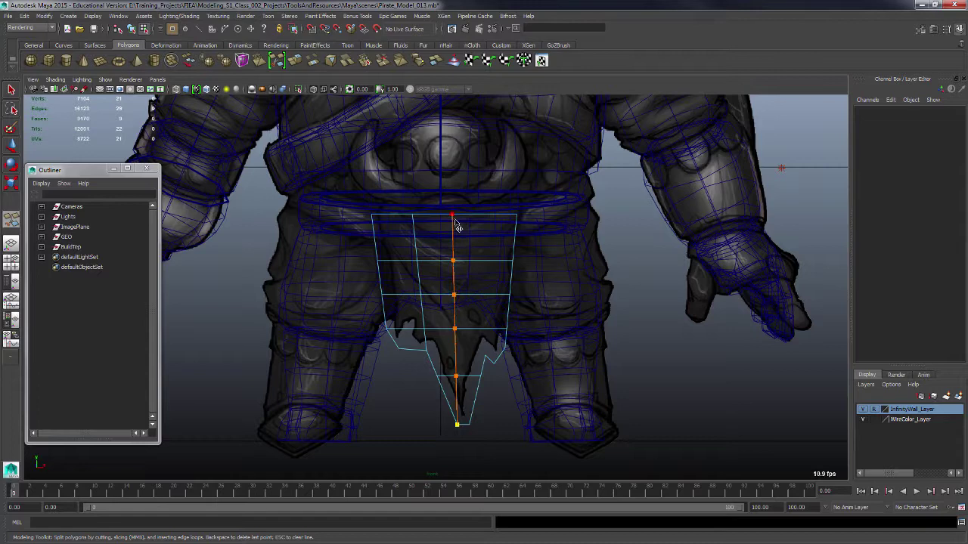
key("Return")
key("Escape")
- Cut a vertical edge line from the loincloth's right notch corner up to its top edge, and return to selection
left_click(485, 355)
left_click(492, 216)
left_click(495, 218)
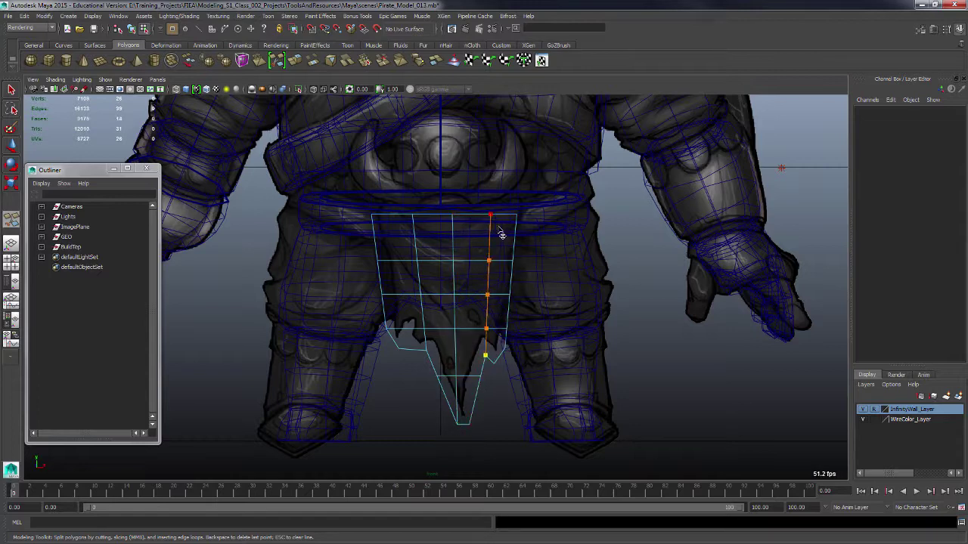
key("Return")
key("q")
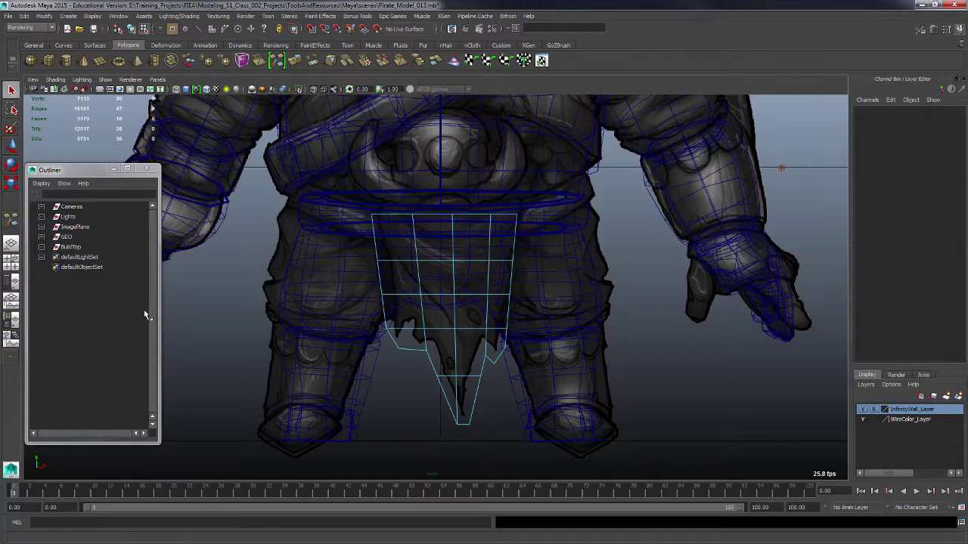
- Examine the loincloth up close in the perspective view, comparing its position with the belt and legs
key("space")
key("space")
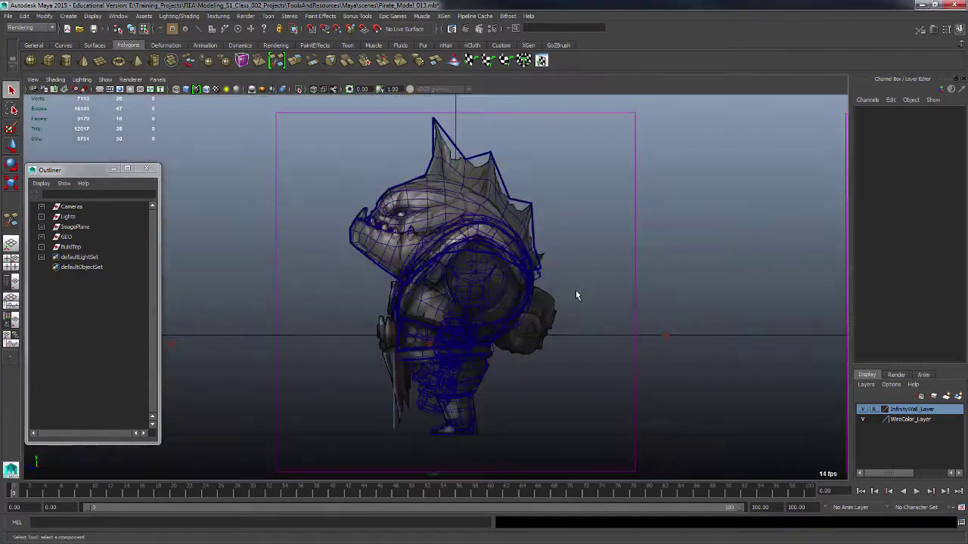
left_click_drag(576, 296, 504, 360, "alt")
key("space")
key("space")
left_click_drag(540, 332, 495, 368, "alt")
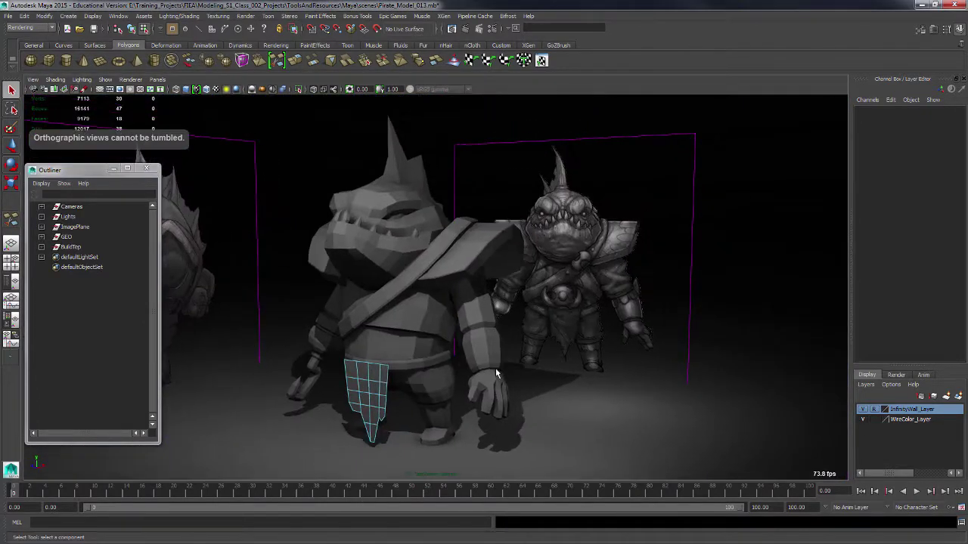
right_click_drag(495, 368, 521, 413, "alt")
middle_click_drag(522, 413, 514, 329, "alt")
left_click_drag(514, 328, 458, 318, "alt")
right_click_drag(458, 317, 493, 341, "alt")
middle_click_drag(493, 340, 486, 291, "alt")
left_click_drag(486, 291, 492, 339, "alt")
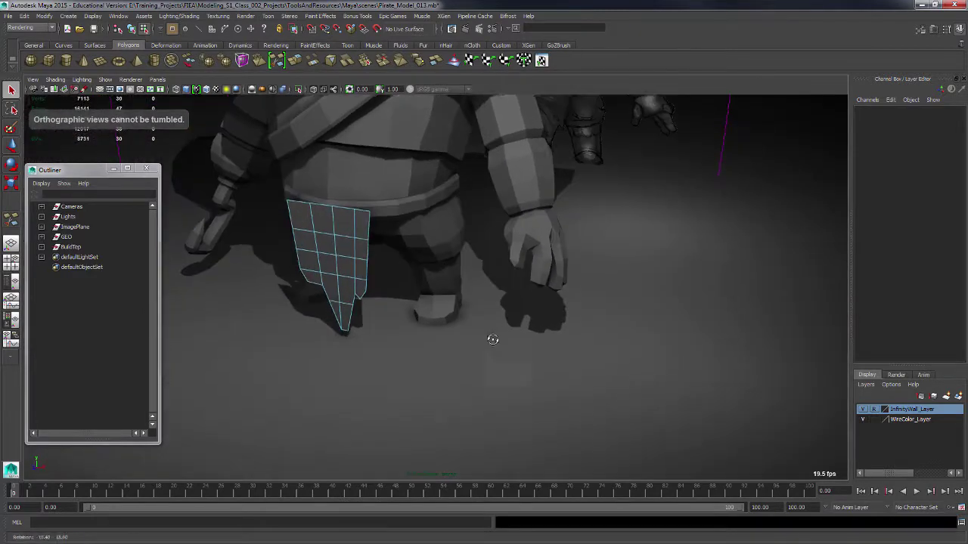
right_click_drag(492, 339, 499, 363, "alt")
middle_click_drag(476, 342, 510, 385, "alt")
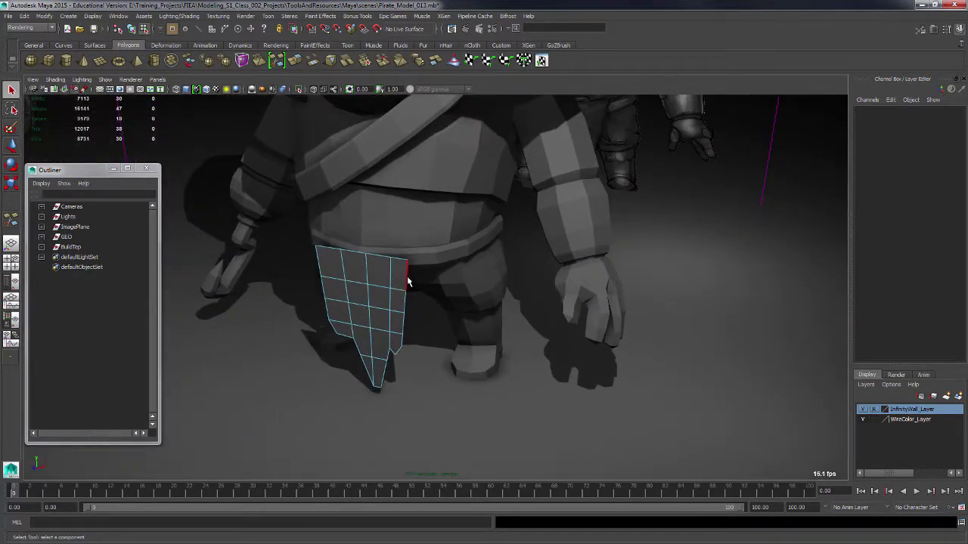
- Select the loincloth's right side edges and pull them back toward the body with soft selection, adjusting the falloff radius
left_click(407, 282)
left_click(401, 340)
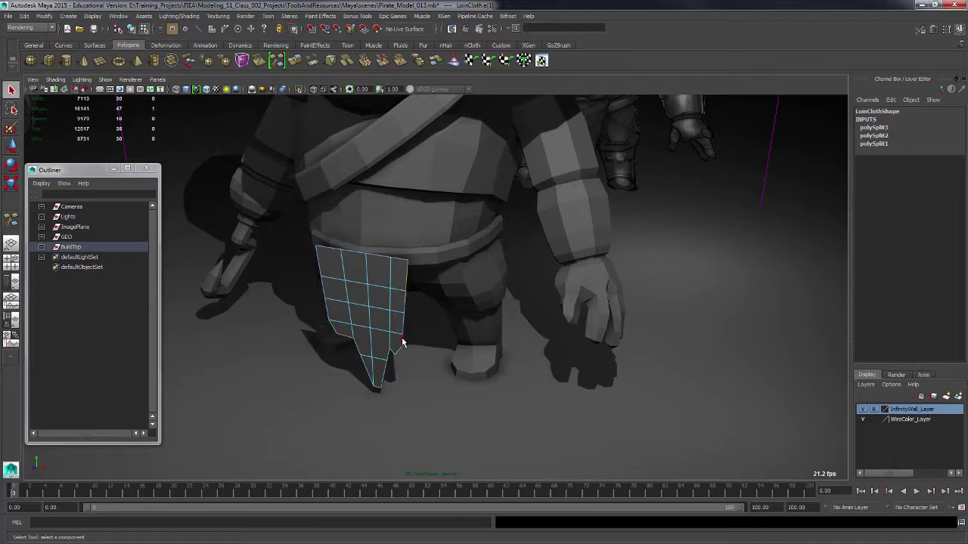
left_click(403, 327, "shift")
left_click(408, 307, "shift")
key("w")
left_click_drag(449, 356, 443, 328, "alt")
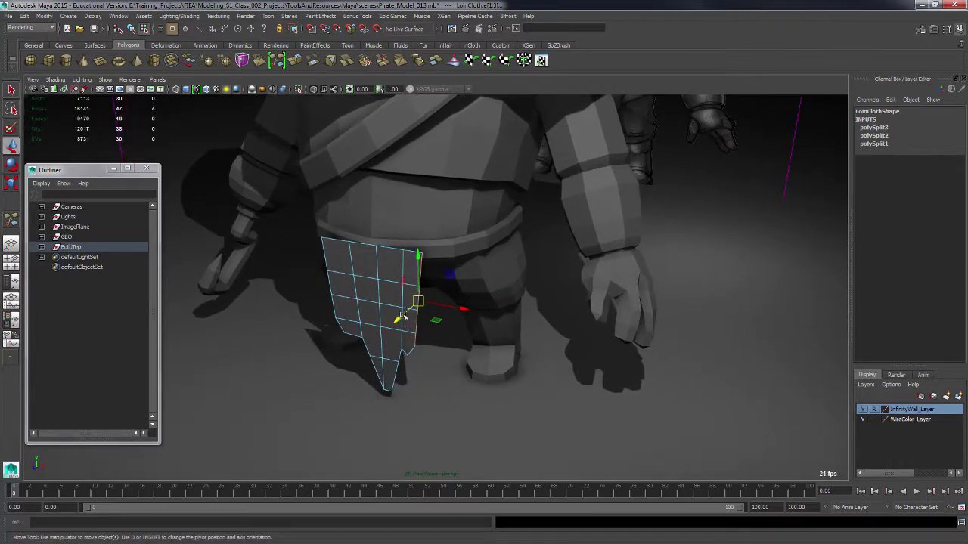
key("b")
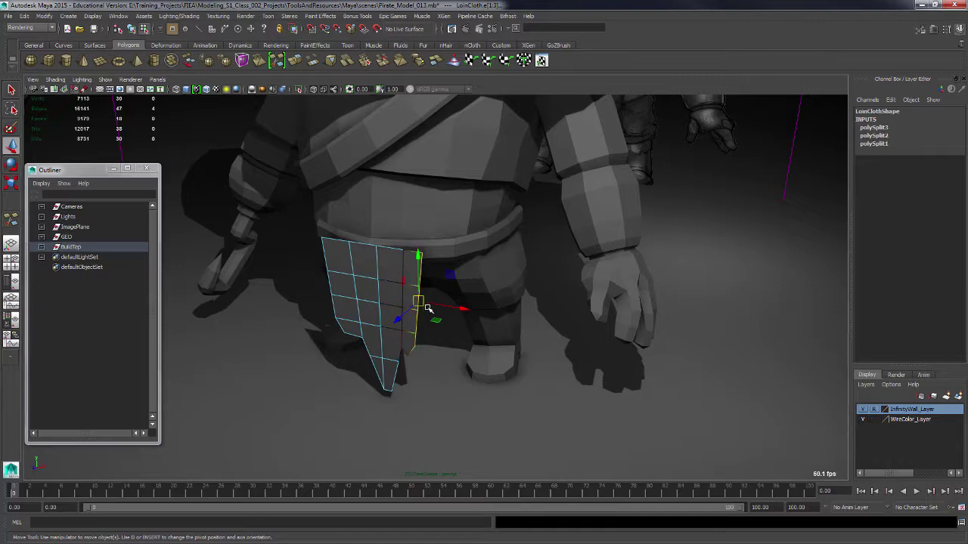
left_click_drag(415, 304, 434, 318)
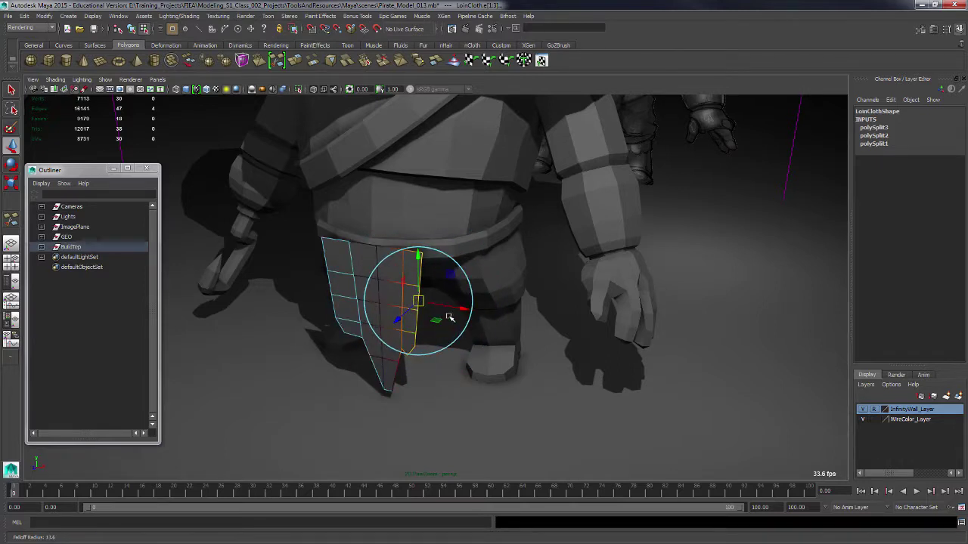
left_click_drag(449, 317, 331, 273)
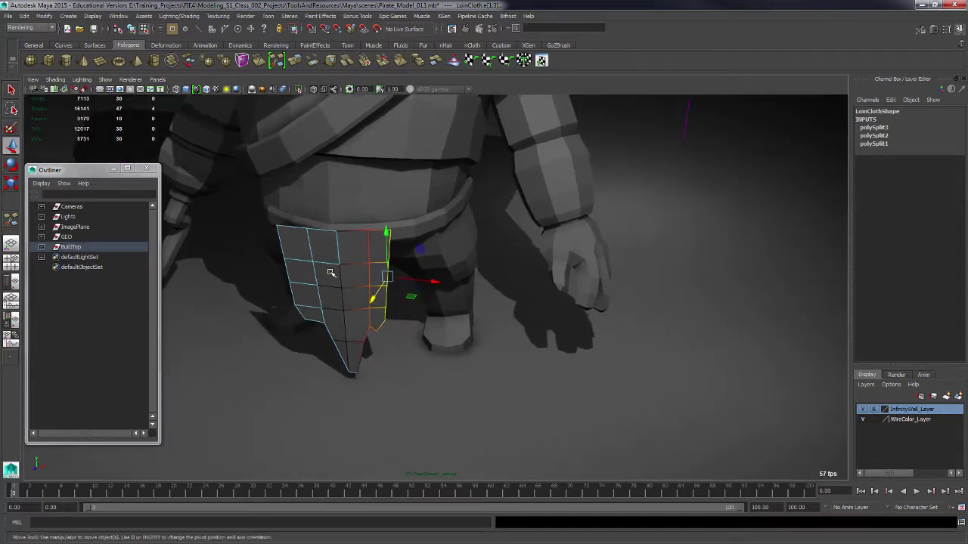
- Select the loincloth's left side edges and pull them back toward the body with soft selection
left_click(281, 248)
left_click(288, 272, "shift")
left_click(293, 294, "shift")
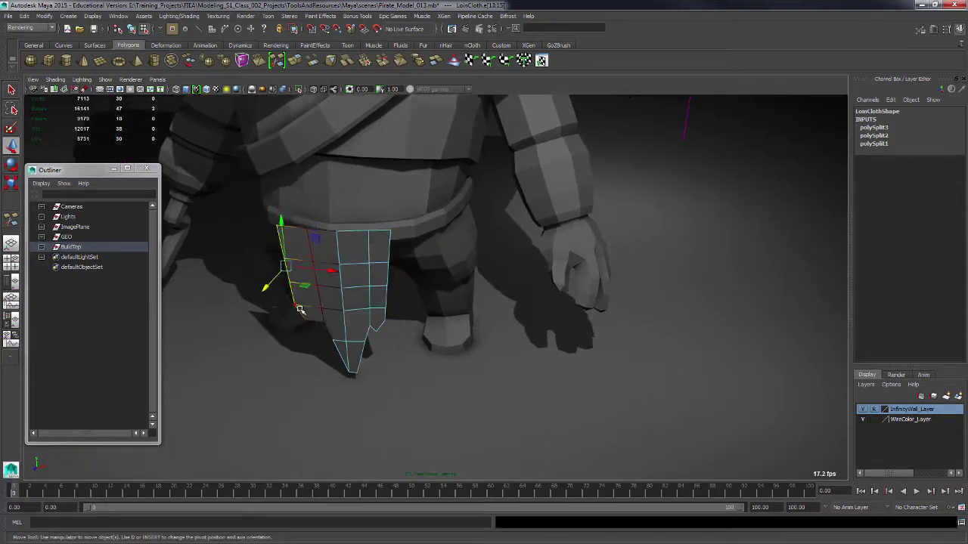
left_click(299, 311, "shift")
mouse_move(272, 296)
left_mouse_down()
mouse_move(275, 280)
mouse_move(278, 288)
left_mouse_up()
- Turn off soft selection and move the loincloth's right side edges farther back toward the hip
left_click_drag(371, 318, 479, 331, "alt")
middle_click_drag(389, 338, 456, 341, "alt")
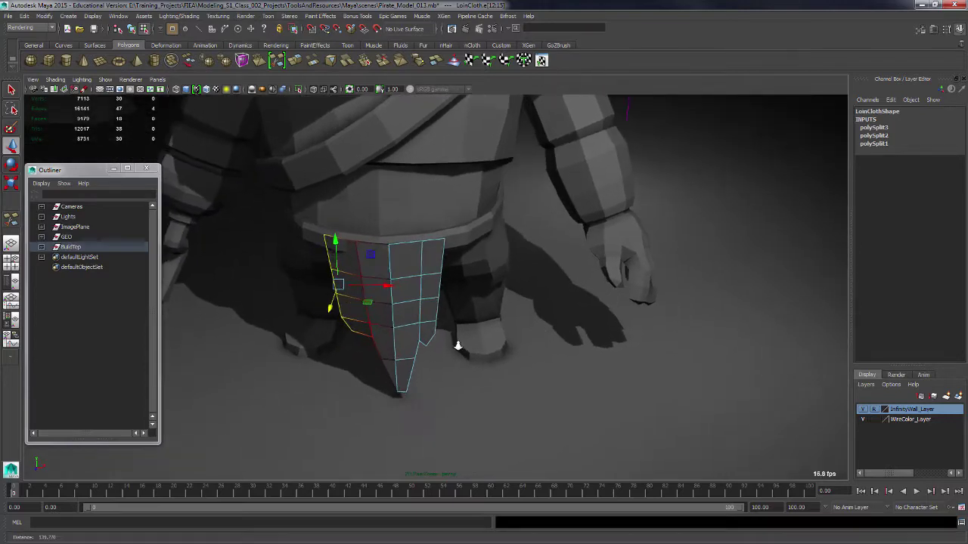
right_click_drag(455, 341, 519, 340, "alt")
left_click_drag(519, 340, 390, 290, "alt")
left_click_drag(556, 357, 476, 340, "alt")
middle_click_drag(477, 341, 509, 310, "alt")
right_click_drag(522, 340, 547, 352, "alt")
left_click(504, 303)
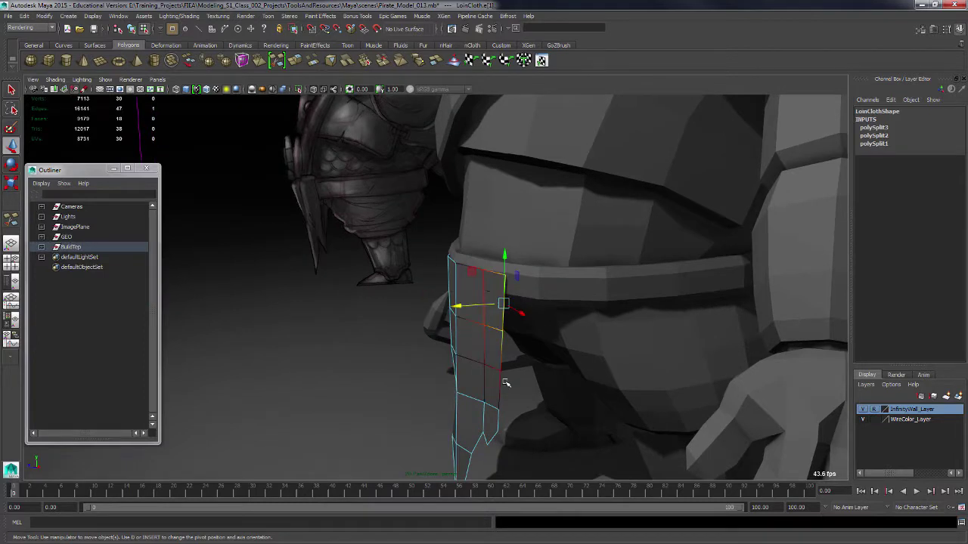
left_click(502, 355, "shift")
left_click(501, 397, "shift")
left_click(497, 425, "shift")
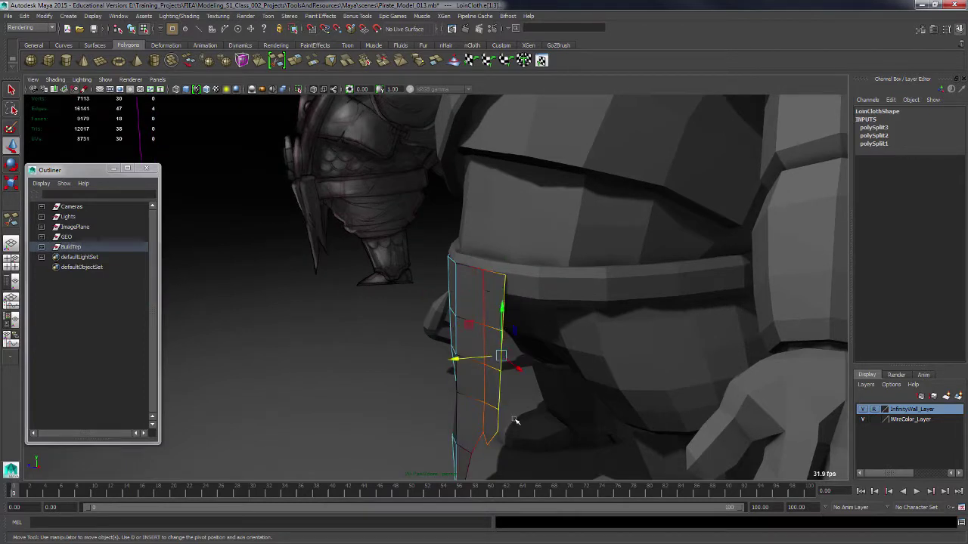
key("b")
left_click_drag(475, 359, 451, 332)
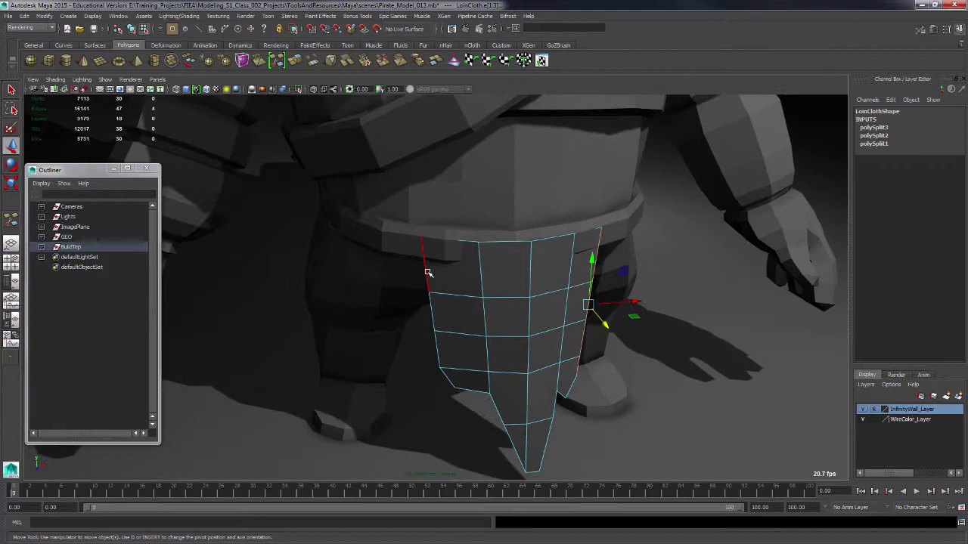
- Move the upper edges of the loincloth's left inner column outward and forward so the cloth curves around the belt
left_click_drag(461, 296, 458, 321, "alt")
left_click_drag(452, 236, 449, 240)
left_click_drag(509, 252, 527, 263, "alt")
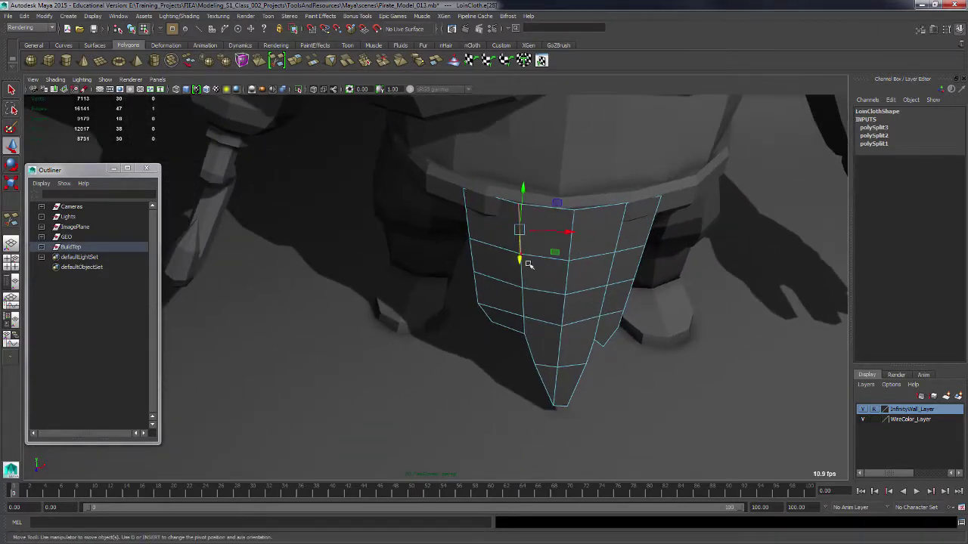
left_click(540, 250, "shift")
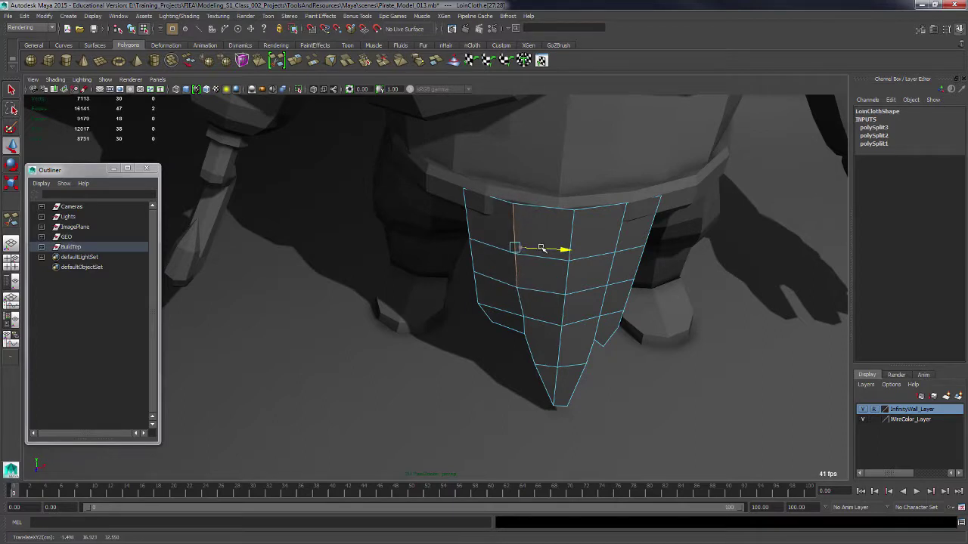
left_click_drag(540, 251, 590, 272, "alt")
left_click_drag(367, 293, 371, 296)
left_click_drag(378, 298, 387, 325, "alt")
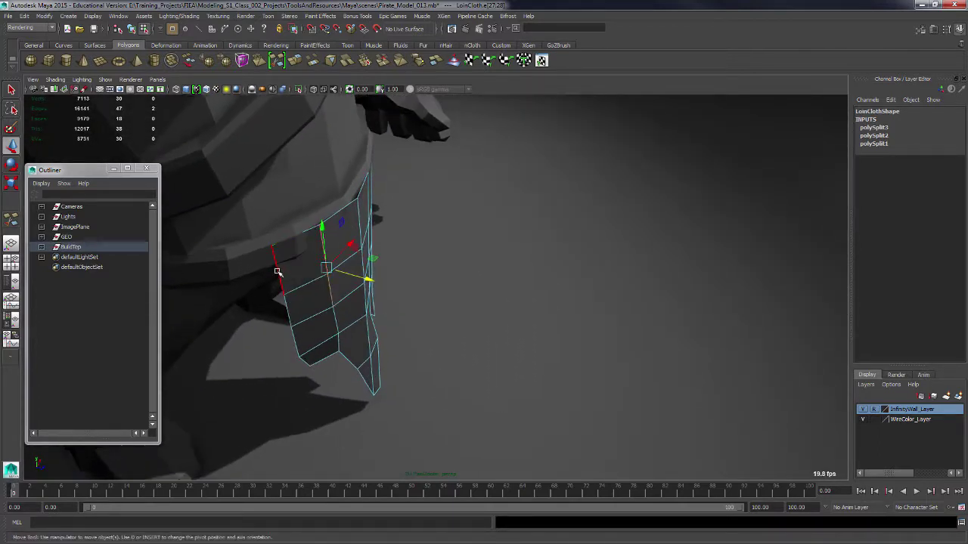
- Move the upper edge of the loincloth's left outer side slightly to refine how it wraps around the hip
left_click(278, 271)
left_click_drag(321, 283, 325, 285)
left_click_drag(325, 286, 462, 302, "alt")
- Switch to vertex editing and move the loincloth's top center vertex onto the middle of the belt
key("F9")
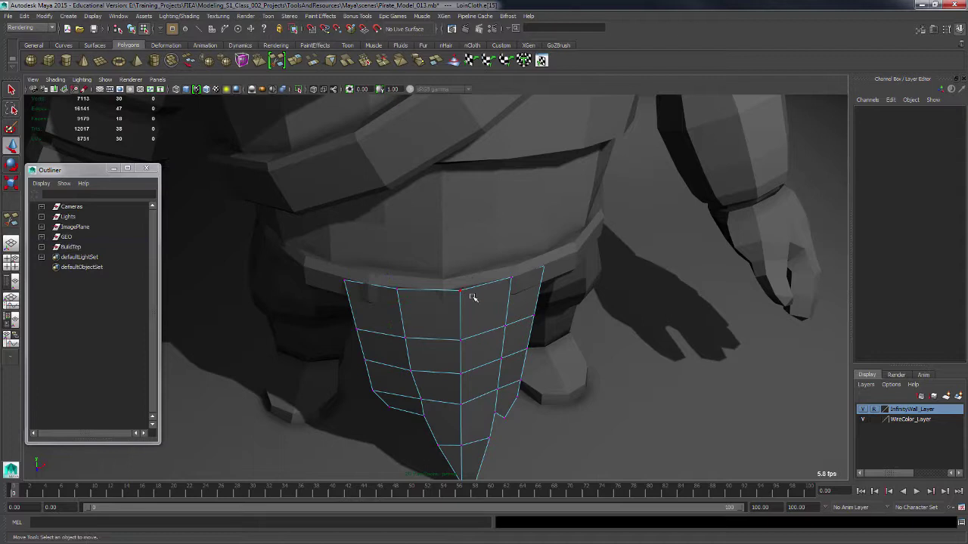
left_click(460, 292)
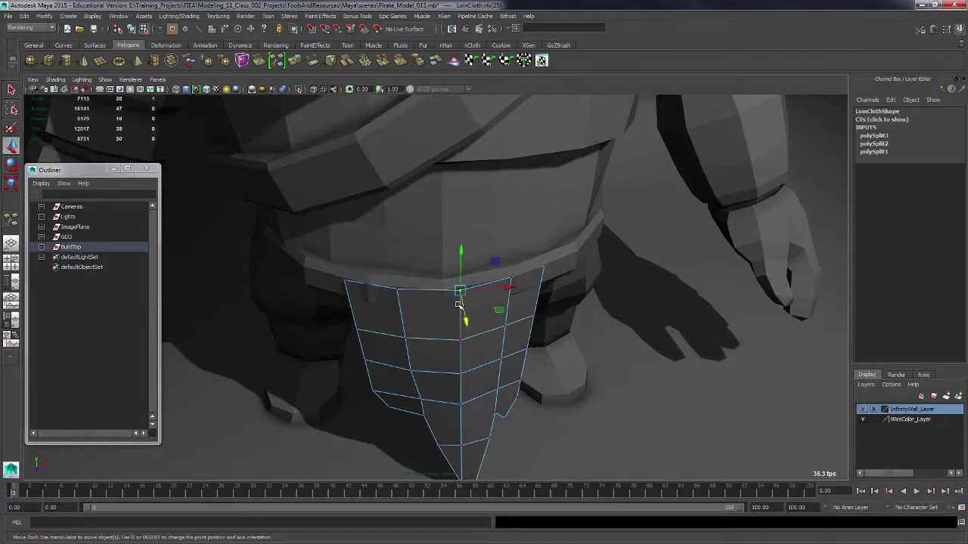
left_click_drag(465, 304, 359, 221)
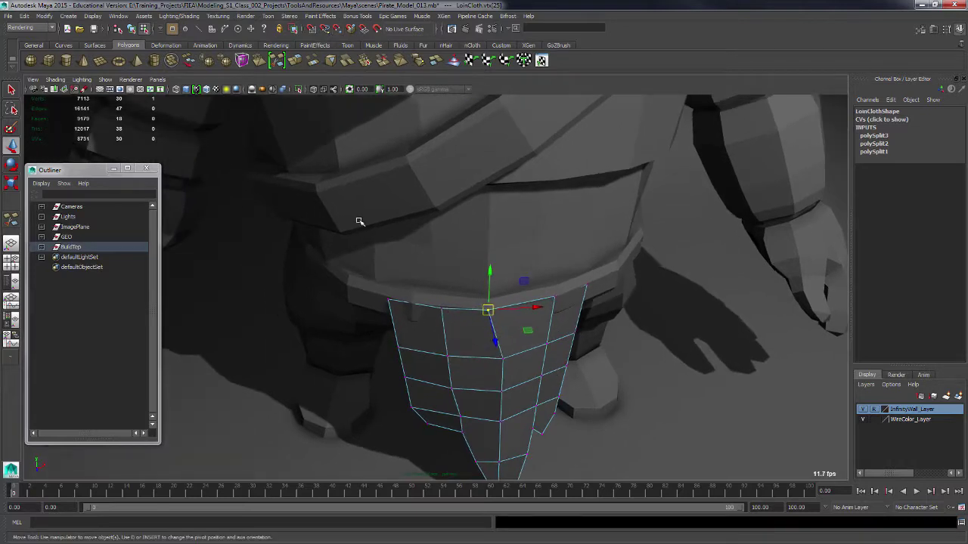
- Show wireframe on the shaded models and snap the top vertices of the loincloth's two inner columns to the belt's vertices
left_click(209, 90)
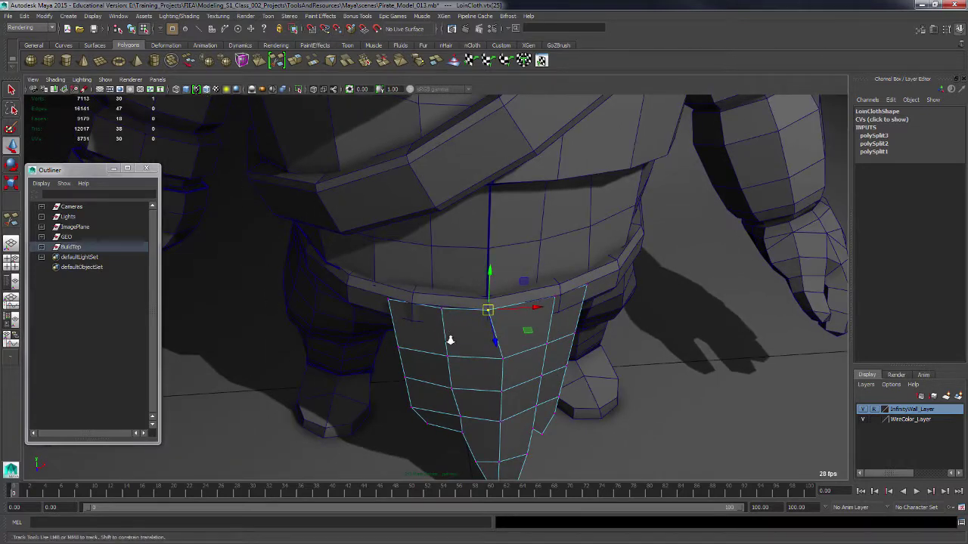
right_click_drag(449, 339, 463, 358, "alt")
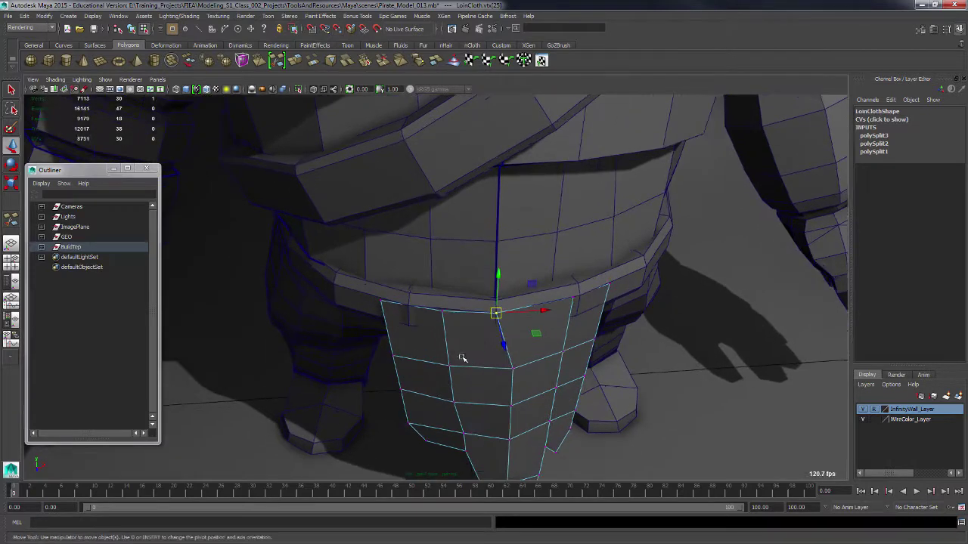
left_click(442, 311)
key("v")
left_click_drag(443, 311, 410, 310)
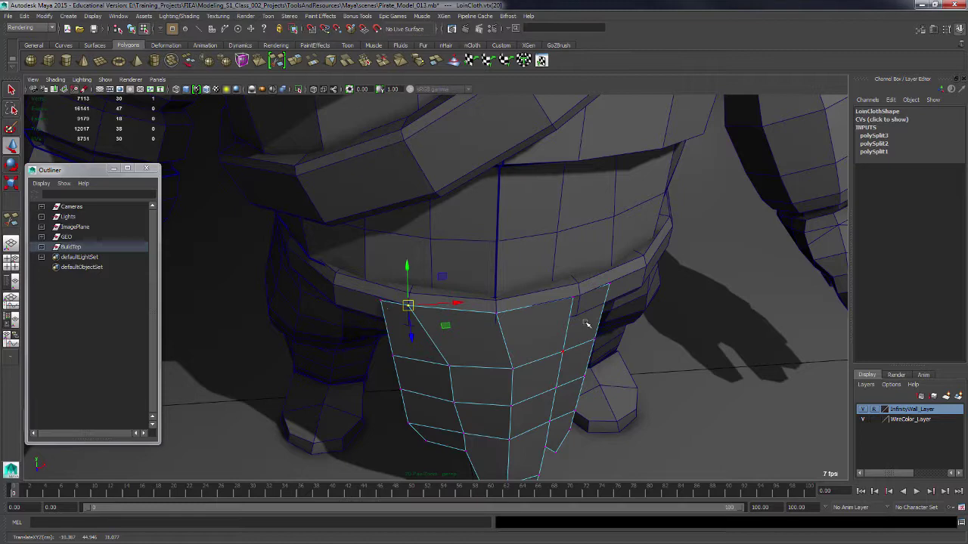
left_click(574, 298)
key("v")
left_click_drag(574, 299, 536, 324)
- Move the loincloth's two top corner vertices forward so they sit in front of the belt
left_click(385, 251)
left_click_drag(381, 255, 378, 272)
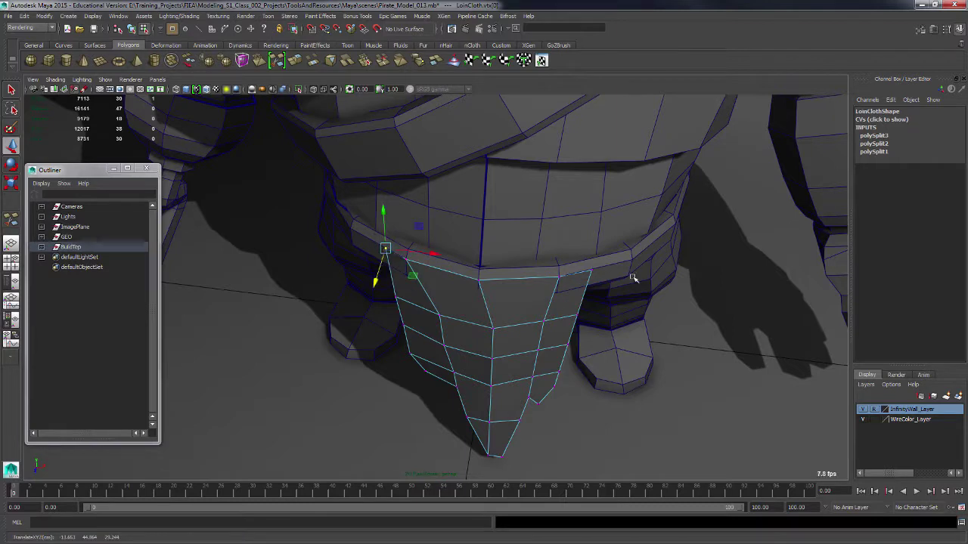
left_click(592, 270)
key("ctrl+z")
left_click(591, 271)
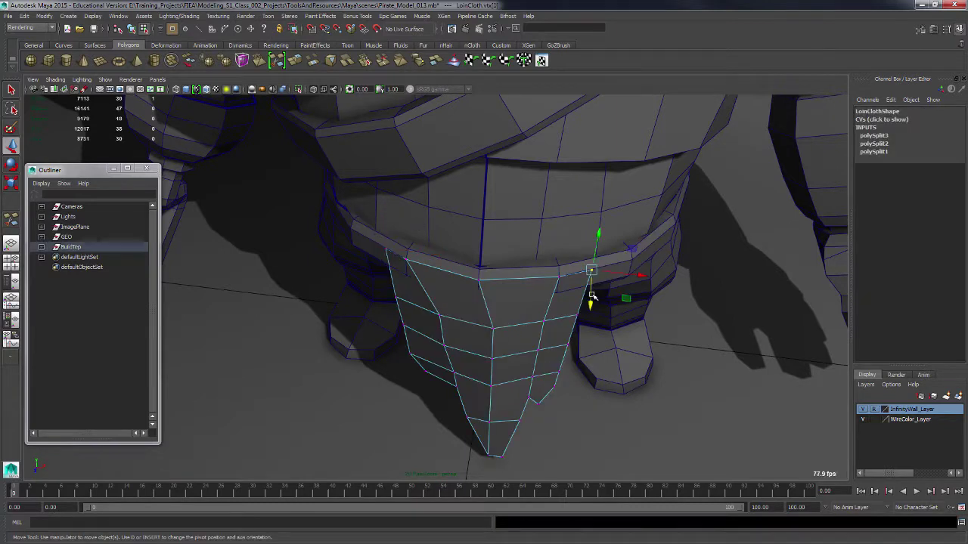
left_click_drag(592, 296, 591, 301)
- Shift the vertices down the loincloth's left inner column outward so the column runs smoothly from the belt to the hem
left_click_drag(560, 366, 604, 335, "alt")
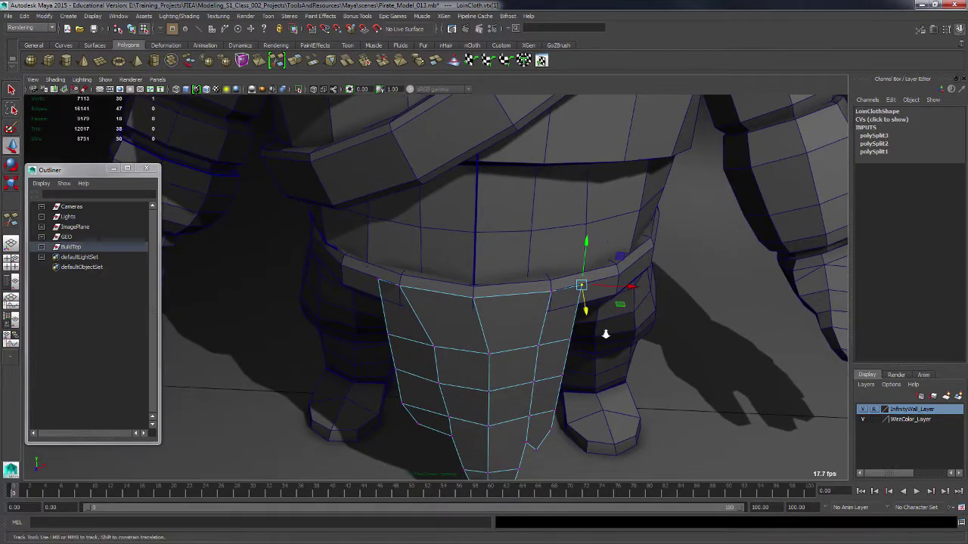
right_click_drag(604, 334, 553, 276, "alt")
left_click_drag(553, 277, 532, 284, "alt")
left_click(434, 244)
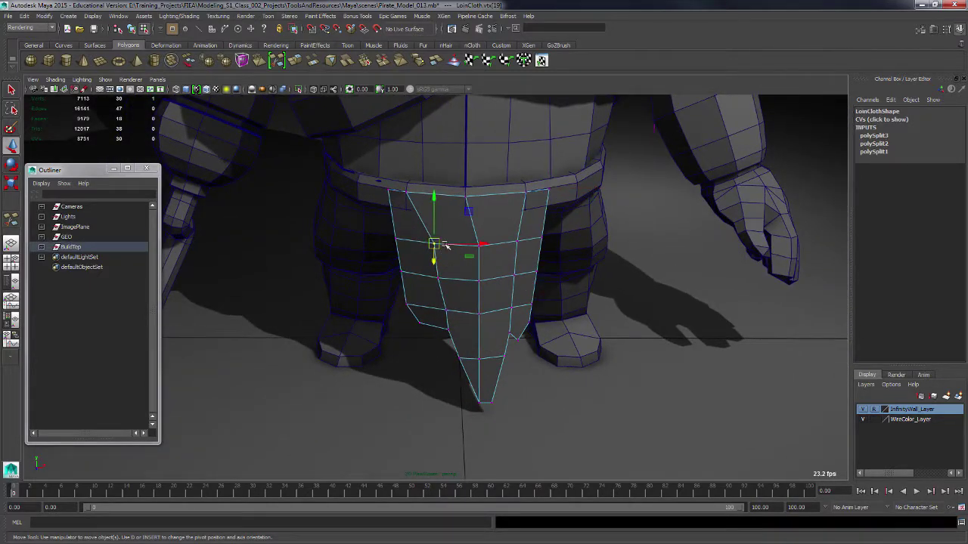
left_click_drag(464, 244, 458, 245)
left_click(434, 277)
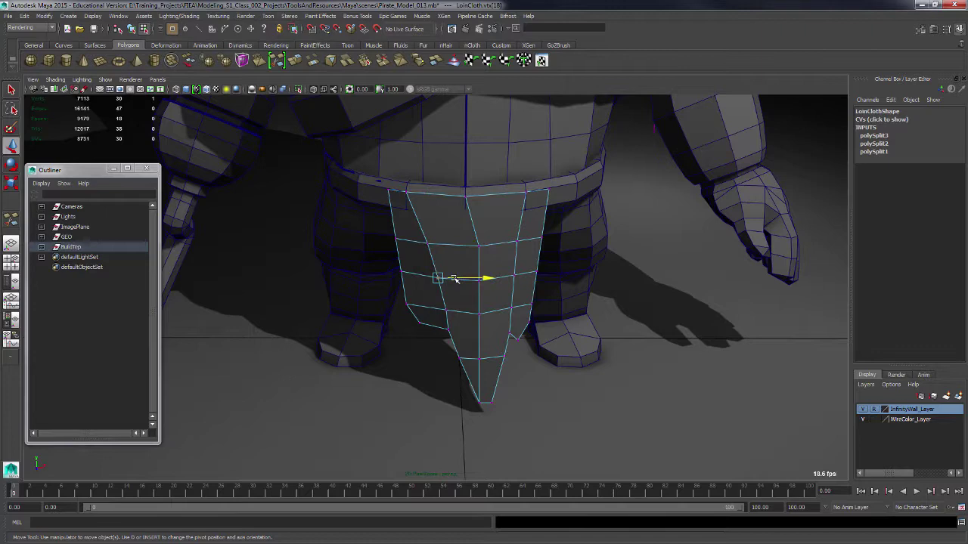
left_click(430, 243)
left_click_drag(440, 243, 442, 243)
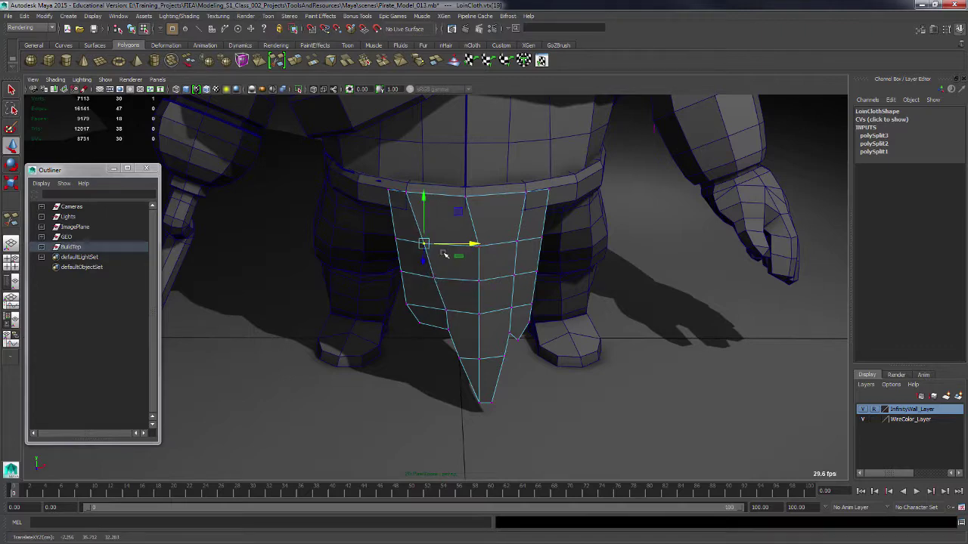
left_click(443, 310)
left_click_drag(456, 310, 464, 353)
left_click(454, 338)
left_click(427, 323)
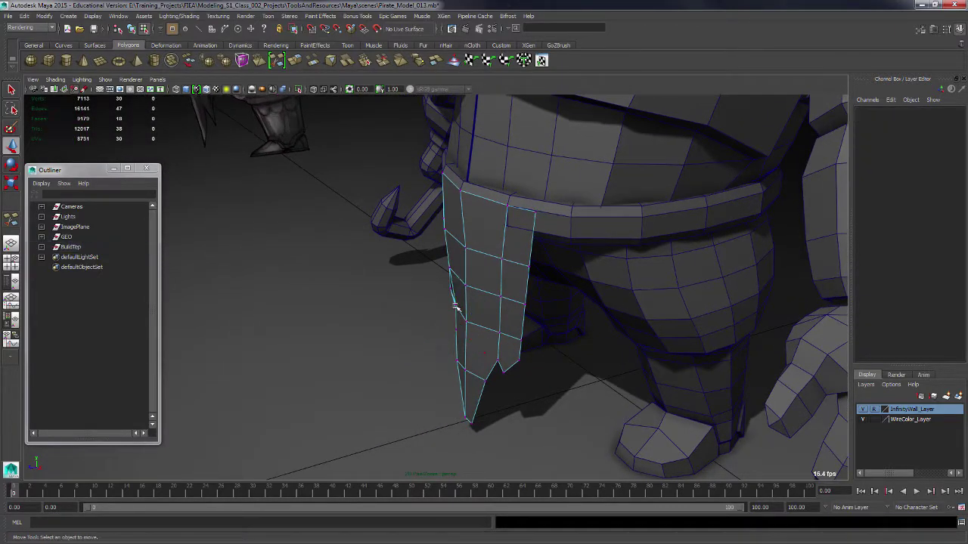
- Select the loincloth's top row of vertices and pull it slightly forward, clear of the belt's front surface
left_click(455, 306)
left_click_drag(437, 309, 492, 261)
left_click_drag(331, 204, 497, 255)
left_click_drag(414, 209, 406, 207)
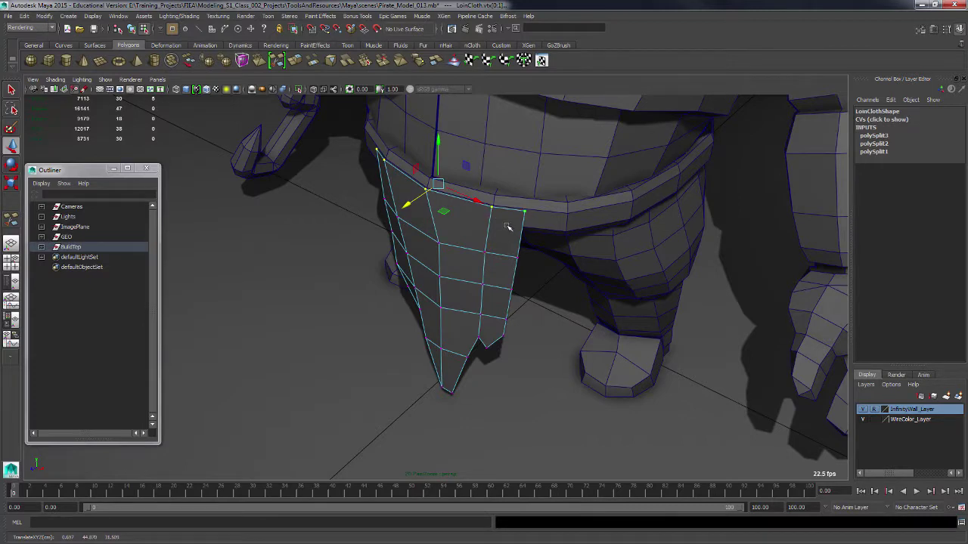
middle_click_drag(508, 305, 480, 360, "alt")
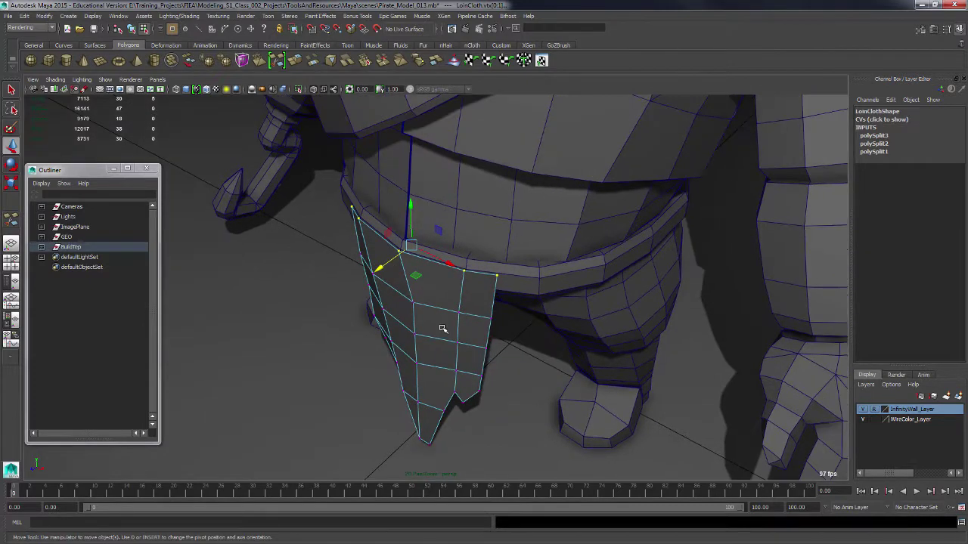
key("ctrl+z")
key("ctrl+z")
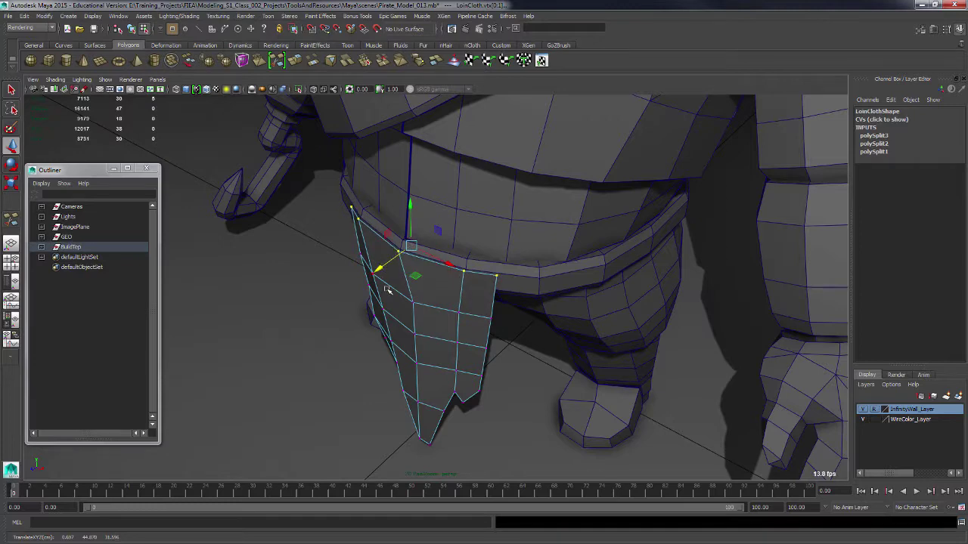
- Switch to edge editing, select all the edges along the loincloth's top border and extrude them
left_click_drag(382, 272, 418, 355, "alt")
right_click_drag(418, 355, 474, 373, "alt")
left_click_drag(474, 374, 470, 364, "alt")
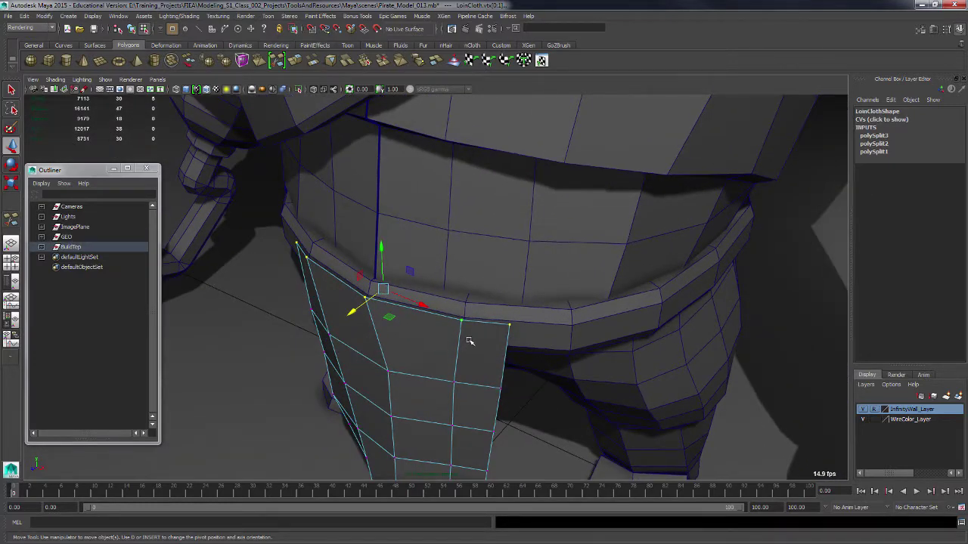
key("F10")
left_click(487, 325)
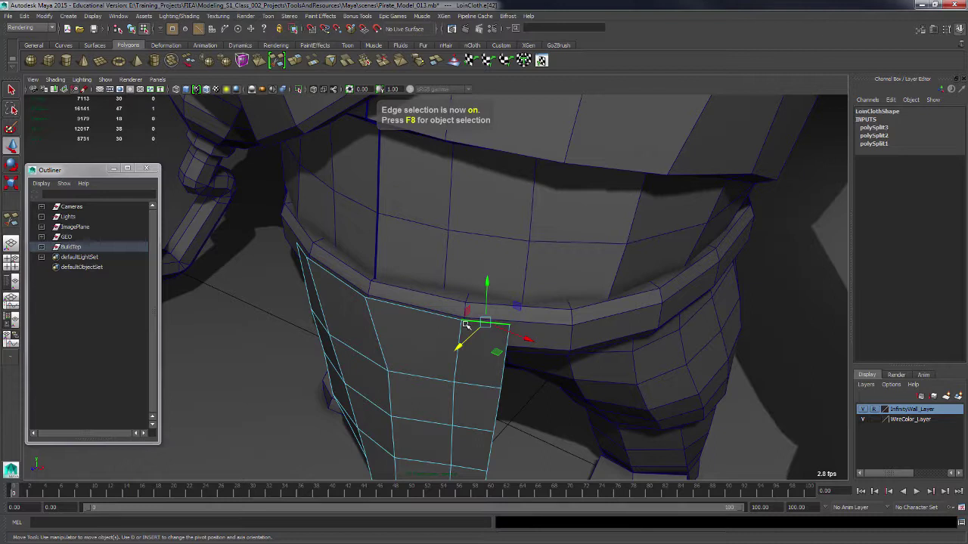
left_click(302, 250, "shift")
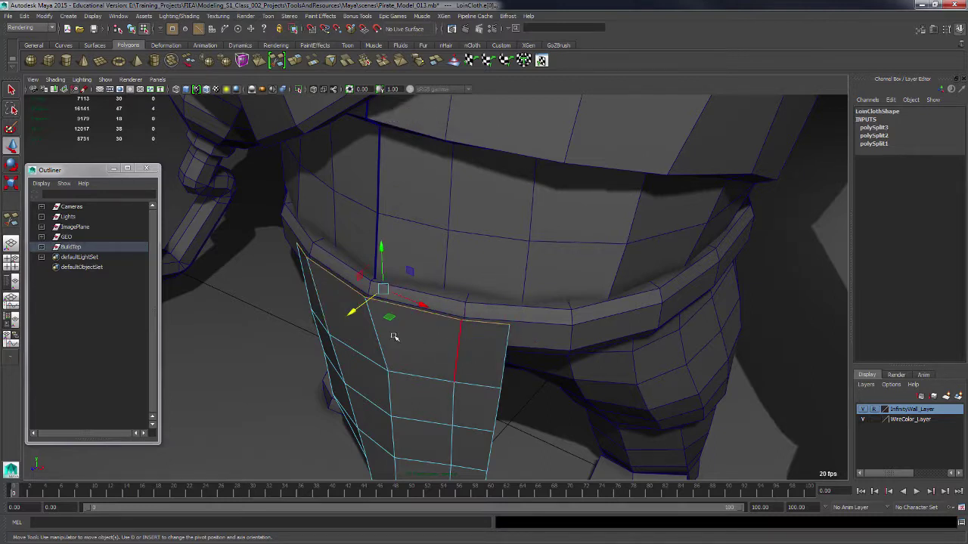
right_click_drag(393, 344, 446, 367, "alt")
left_click_drag(411, 382, 428, 372, "alt")
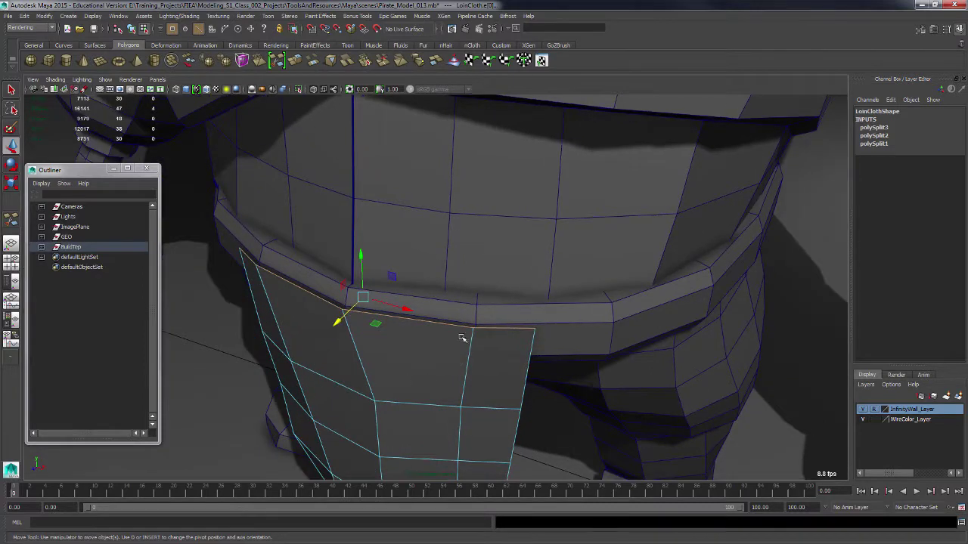
middle_click_drag(461, 335, 492, 297, "alt")
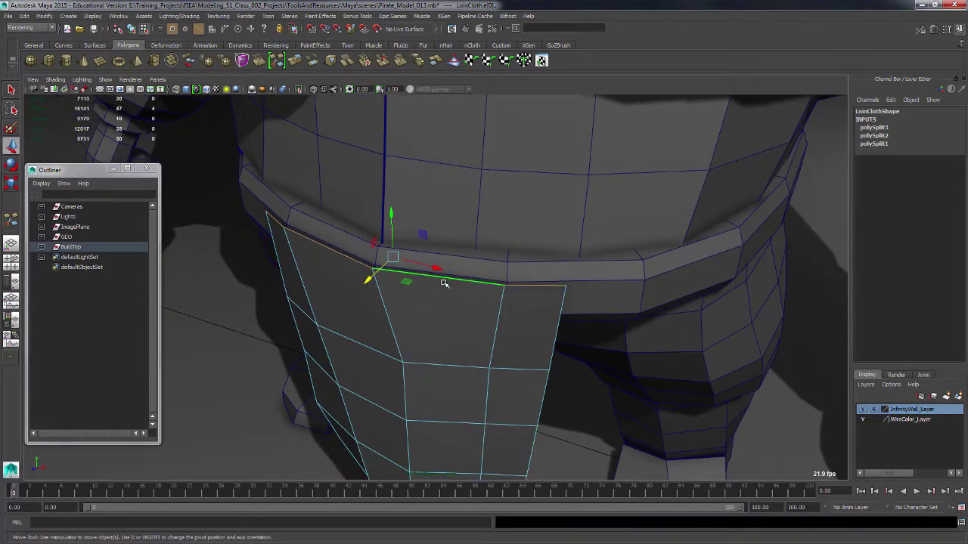
right_click_drag(449, 282, 451, 297, "shift")
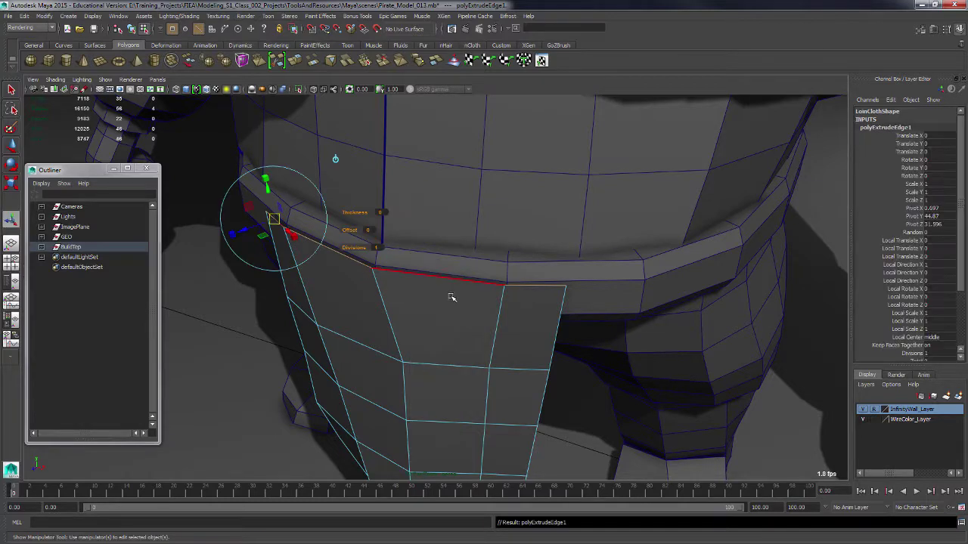
- Move the extruded border in world space over the belt's upper rim, with Translate Y 1.762 and Translate Z -0.982
left_click_drag(450, 281, 430, 294, "alt")
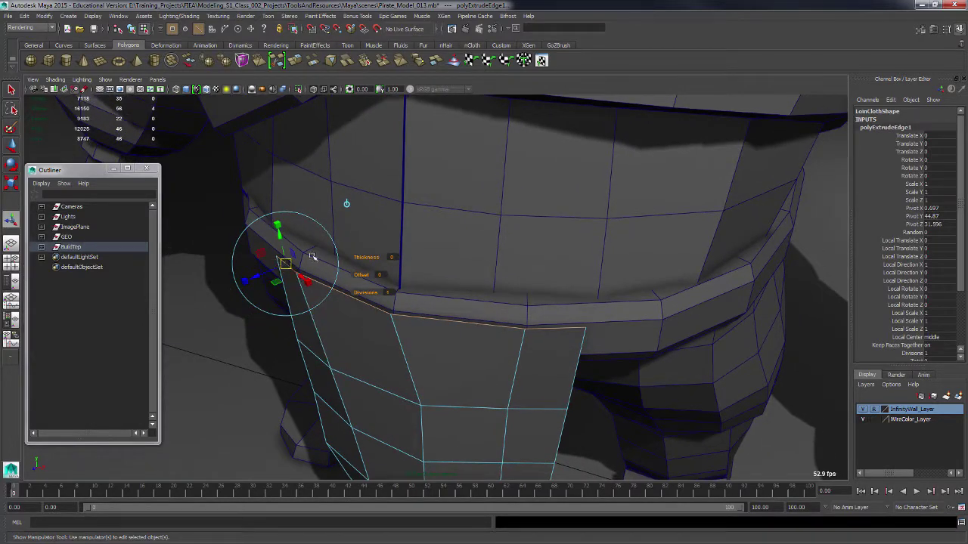
left_click_drag(313, 257, 284, 225, "alt")
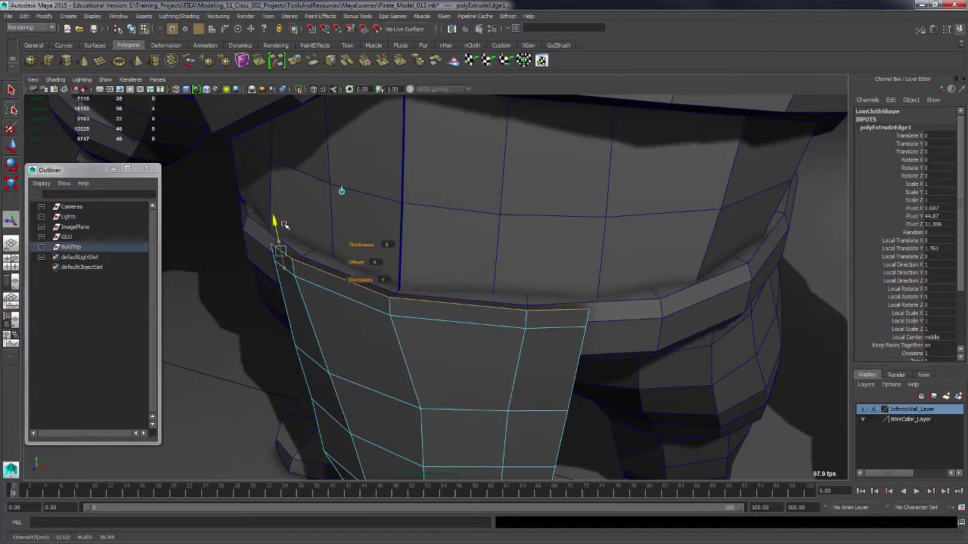
key("ctrl+z")
key("t")
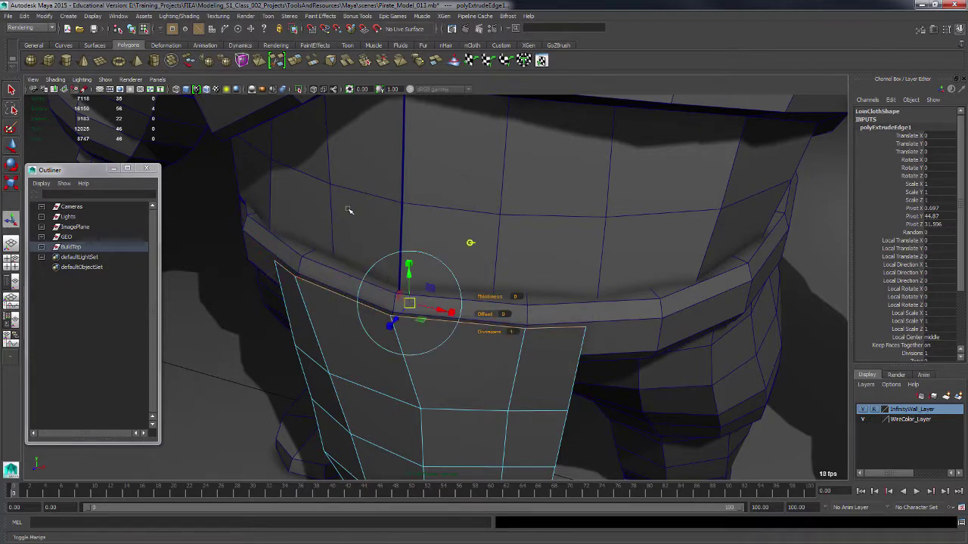
left_click_drag(345, 210, 421, 286, "alt")
left_click(447, 260)
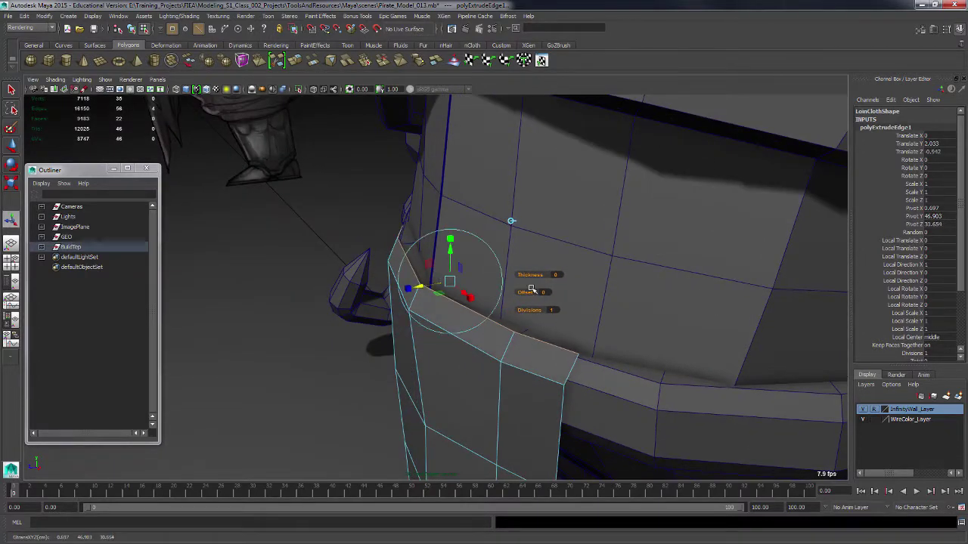
left_click_drag(529, 288, 436, 245, "alt")
left_click_drag(518, 266, 469, 303, "alt")
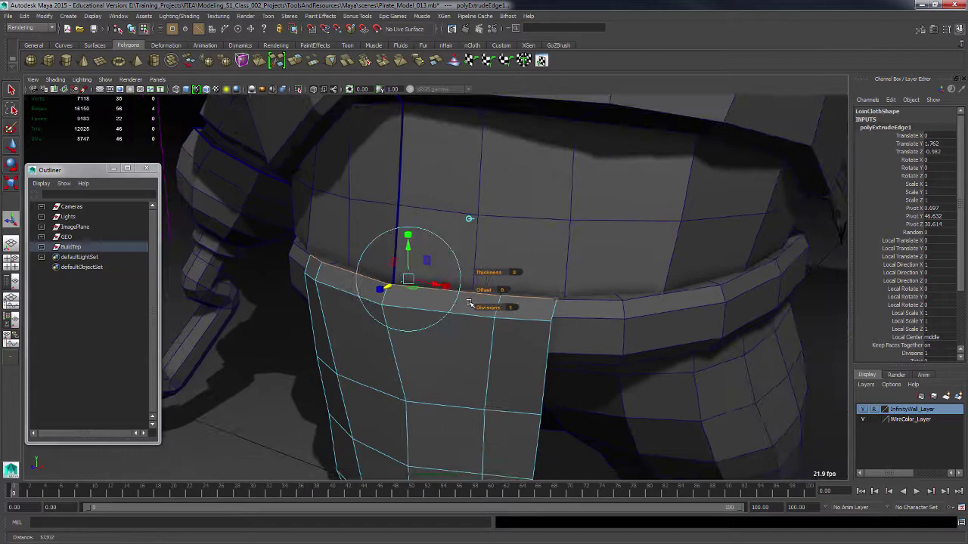
- Extrude the loincloth's top border again and push it back across the top of the belt, about -1.257 in Z
key("g")
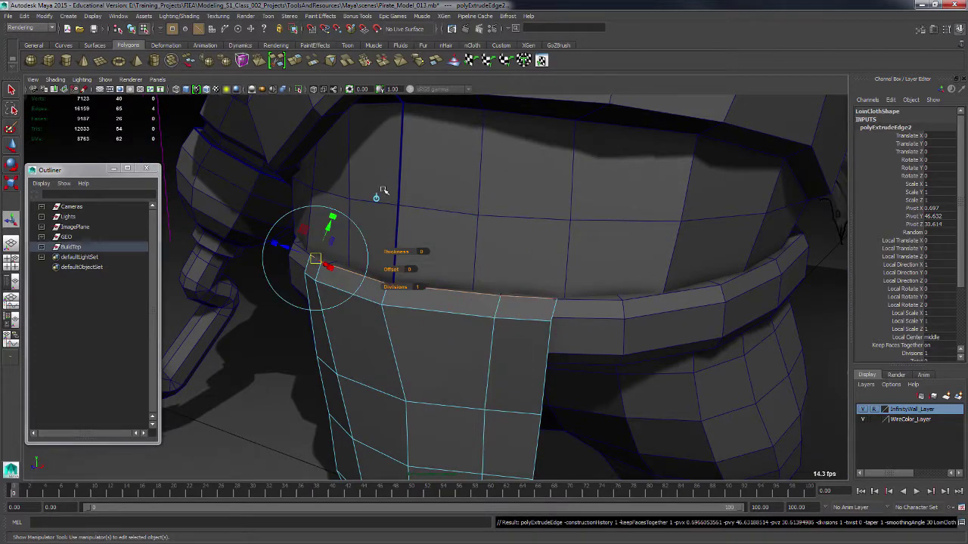
left_click(378, 196)
left_click_drag(471, 278, 398, 274, "alt")
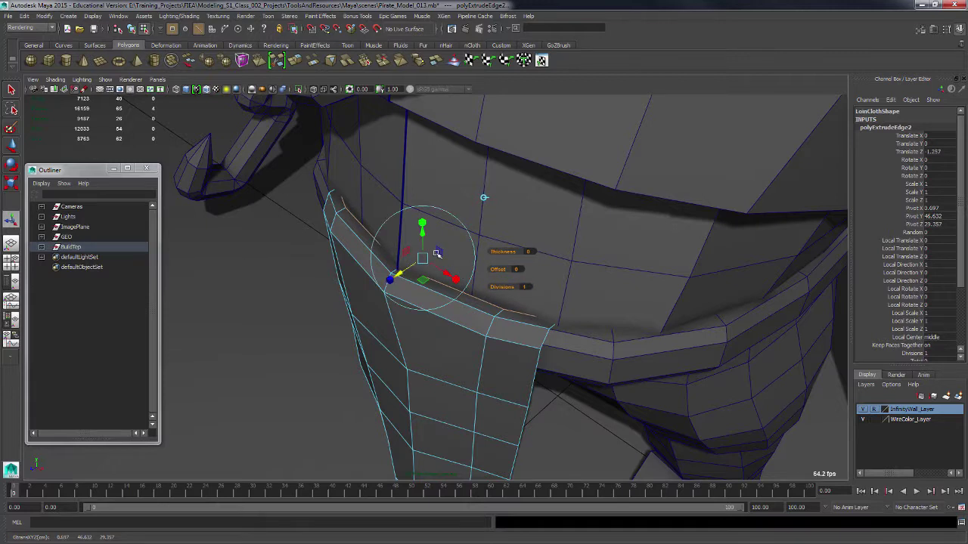
left_click_drag(448, 256, 491, 270, "alt")
- Extrude the border once more, tuck it down behind the belt with Translate Y -0.569 and Z -0.812, and return to object selection
key("ctrl+e")
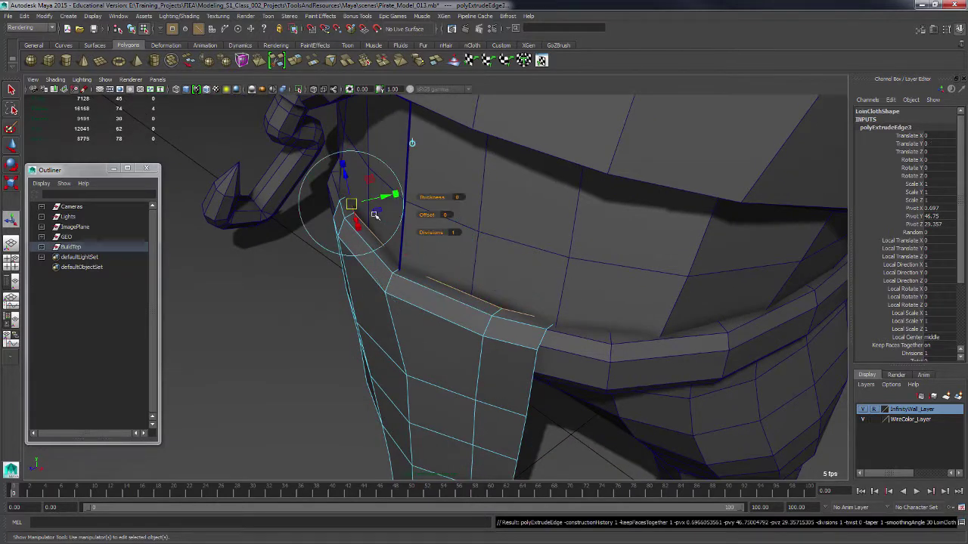
left_click(413, 142)
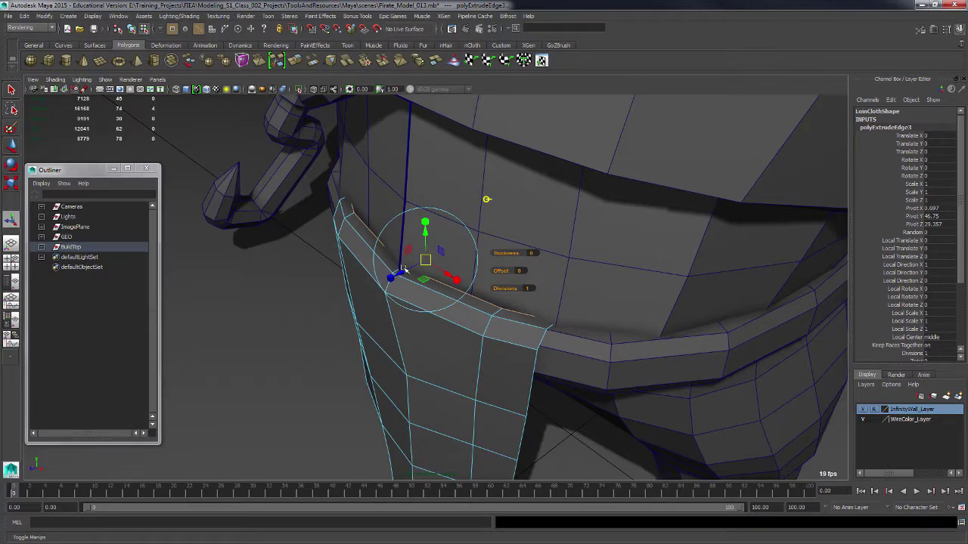
left_click_drag(425, 227, 434, 243)
left_click_drag(605, 289, 521, 322, "alt")
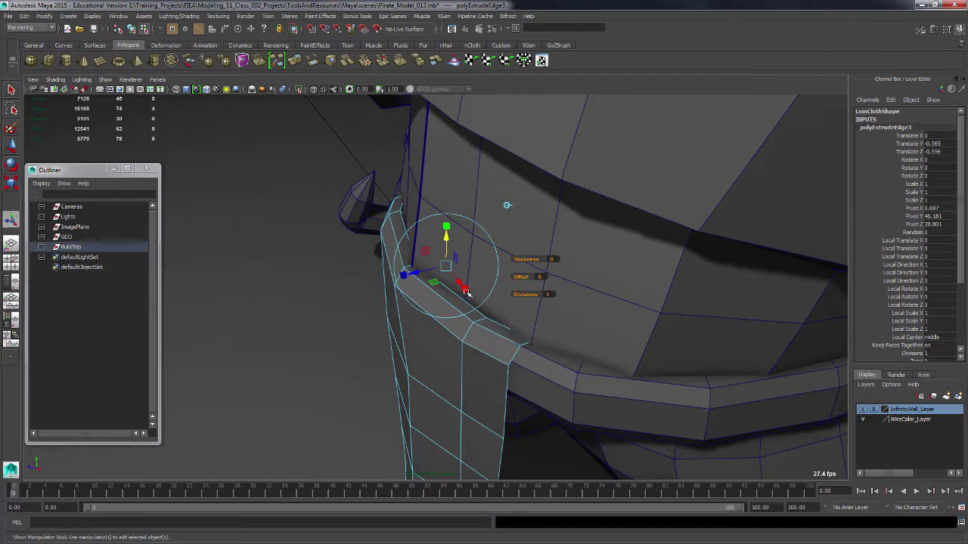
left_click_drag(420, 272, 424, 271)
left_click_drag(629, 359, 491, 326, "alt")
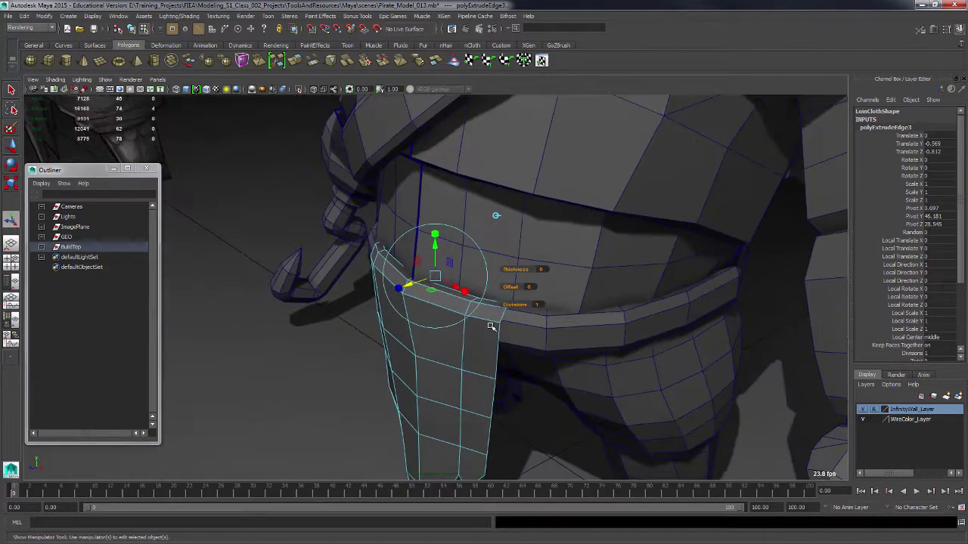
key("F8")
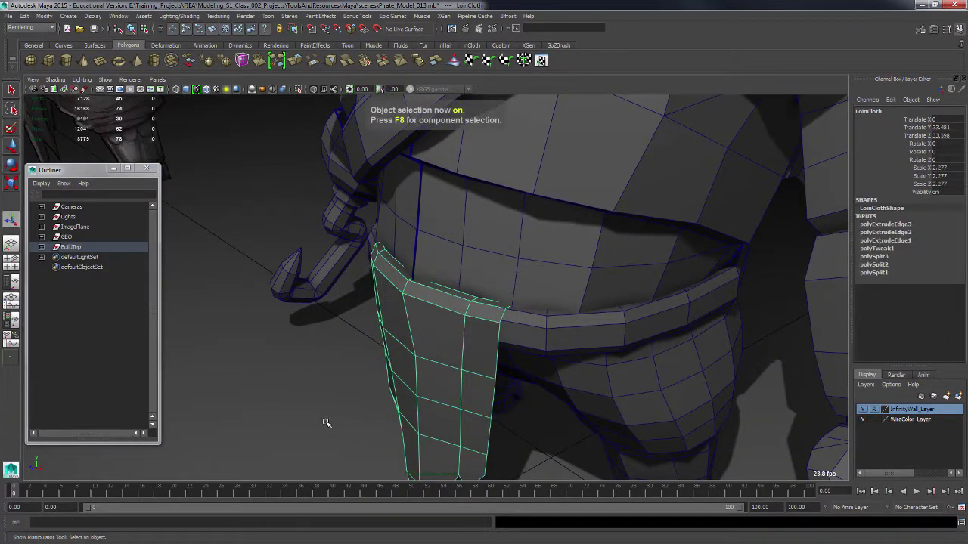
left_click_drag(327, 425, 399, 392, "alt")
right_click_drag(640, 391, 544, 348, "alt")
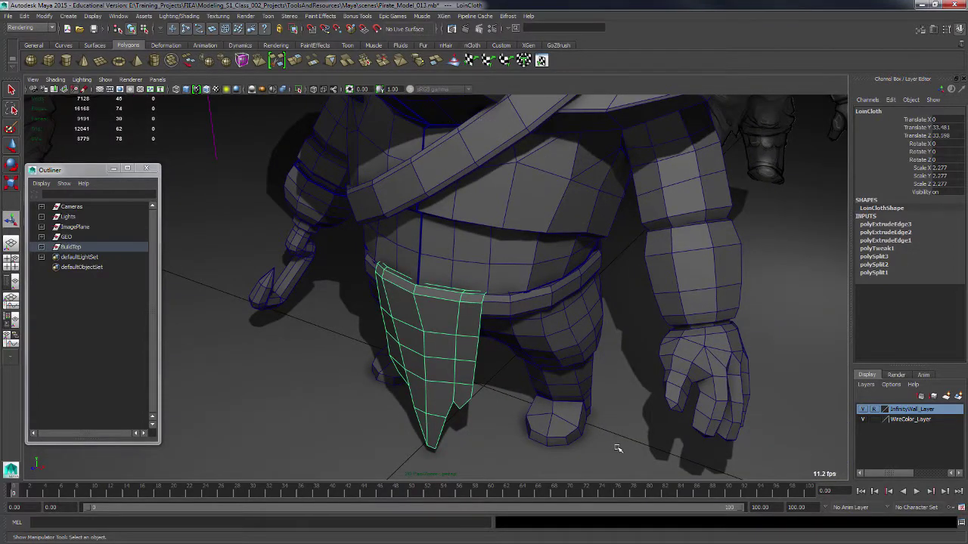
- Delete the loincloth's construction history and reselect the mesh from a front view
key("alt+shift+d")
left_click(309, 432)
left_click_drag(639, 401, 445, 314, "alt")
left_click(442, 349)
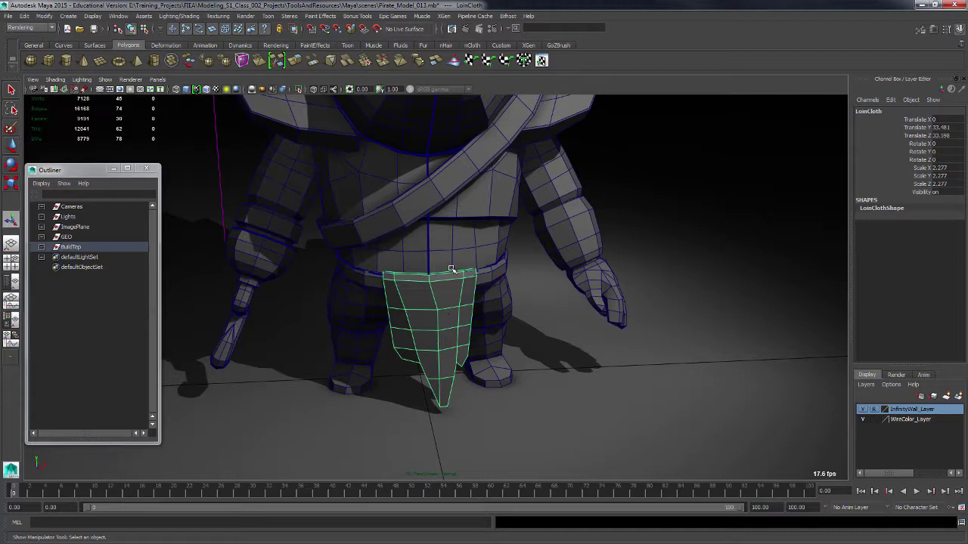
- In vertex mode, grid-snap the loincloth's middle column of vertices in X onto the character's centre line
key("F8")
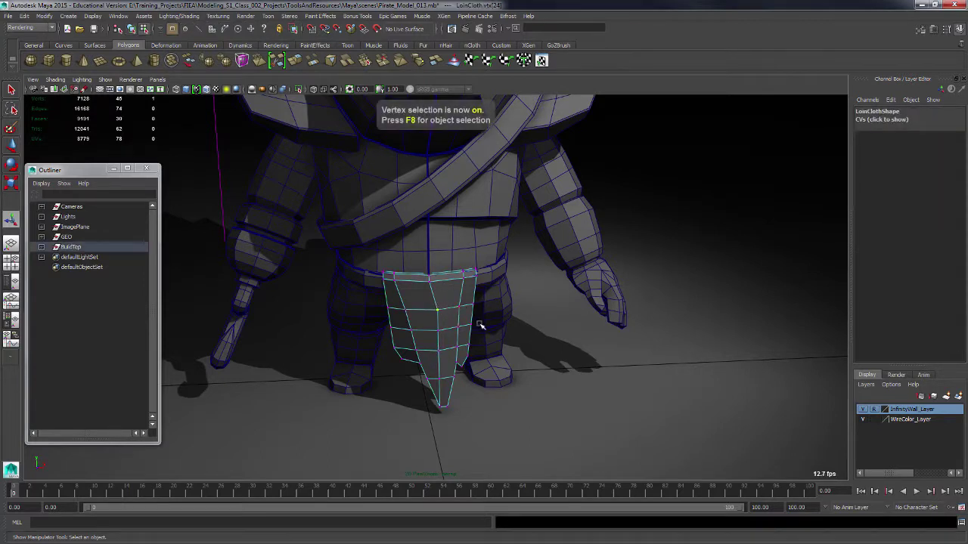
left_click_drag(480, 325, 479, 321, "alt")
key("w")
left_click(466, 309)
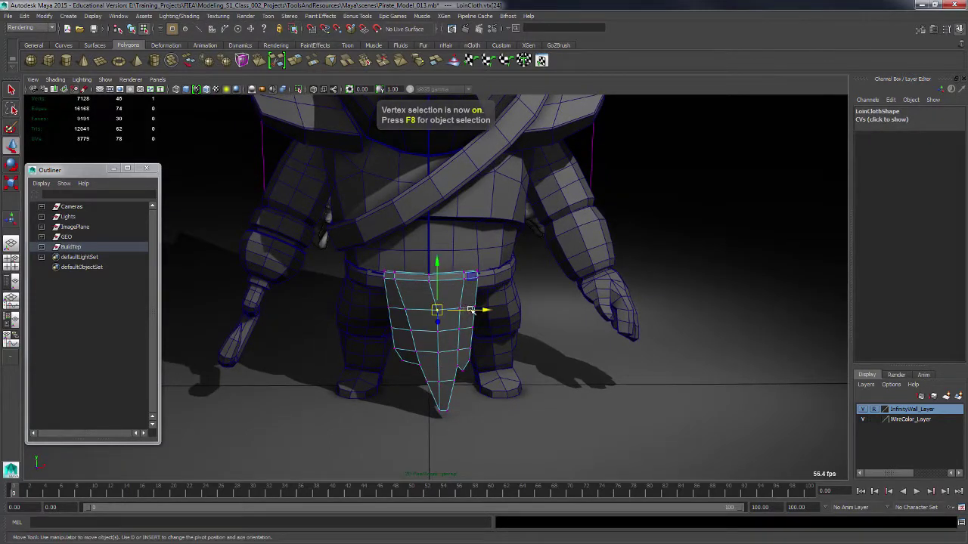
key("x")
middle_click_drag(472, 310, 432, 306)
left_click_drag(432, 308, 432, 295)
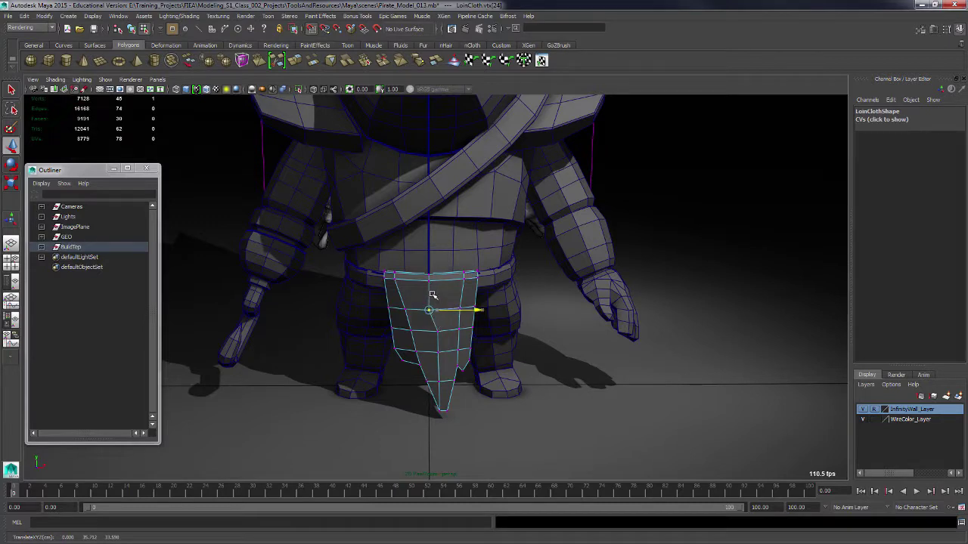
middle_click_drag(437, 330, 449, 382)
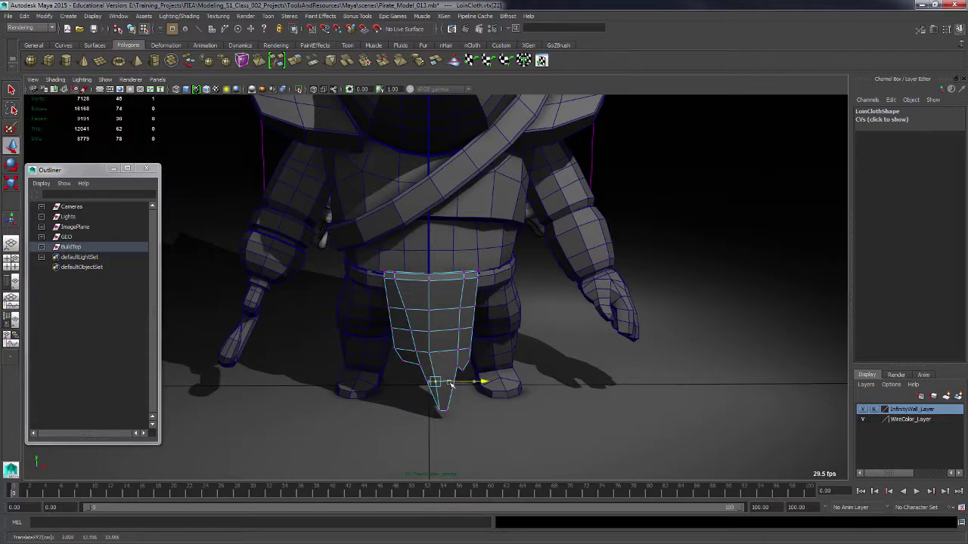
middle_click_drag(448, 381, 445, 333)
left_click(441, 407)
right_click_drag(575, 411, 525, 370, "alt")
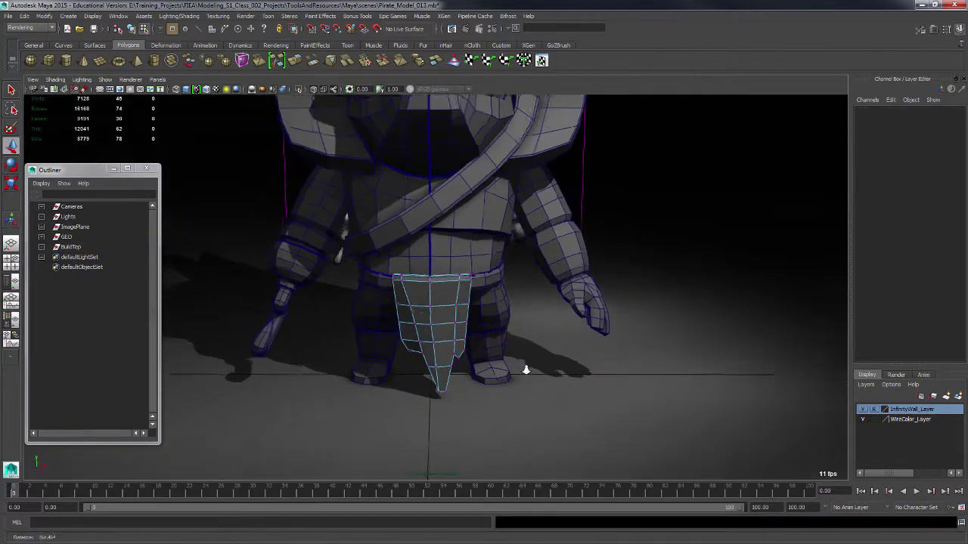
- From the side, adjust the depth of the loincloth's inner vertices along Z to soften its curve
left_click_drag(525, 372, 425, 366, "alt")
left_click(449, 382)
left_click(439, 397)
left_click(436, 393)
left_click(462, 391)
left_click(439, 367)
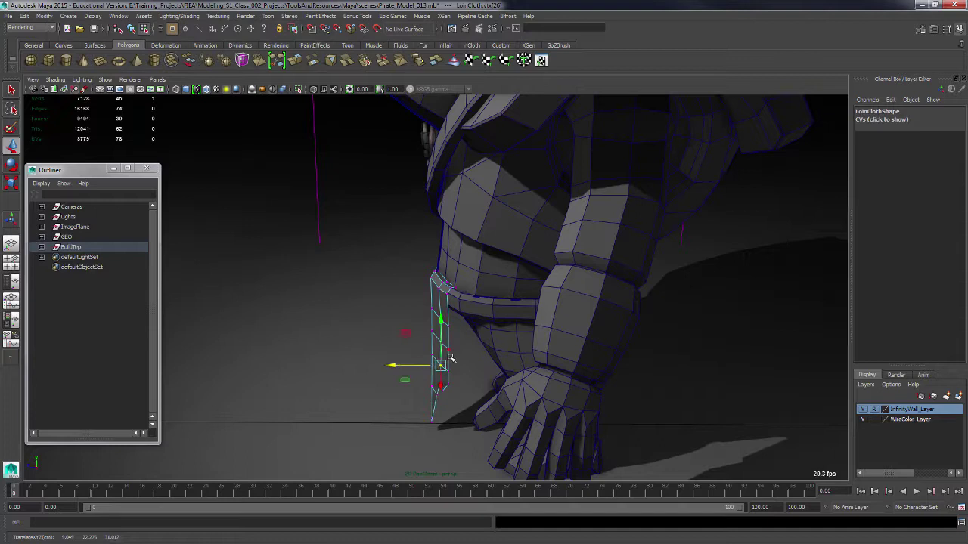
left_click(446, 346)
left_click(440, 344)
left_click_drag(424, 343, 422, 343)
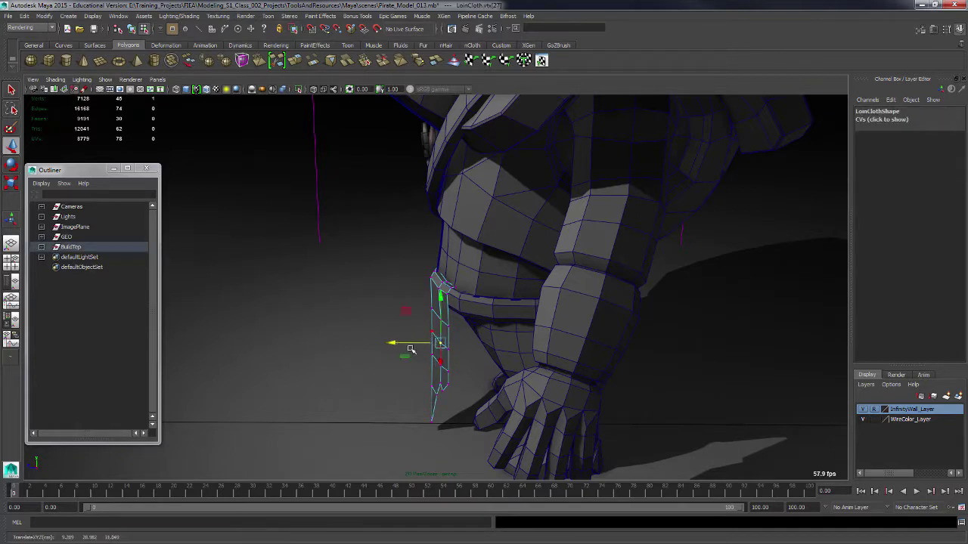
left_click(421, 393)
- Shift the vertices along the loincloth's side border in depth, from the ragged lower corner up to the belt
left_click_drag(421, 393, 456, 366, "alt")
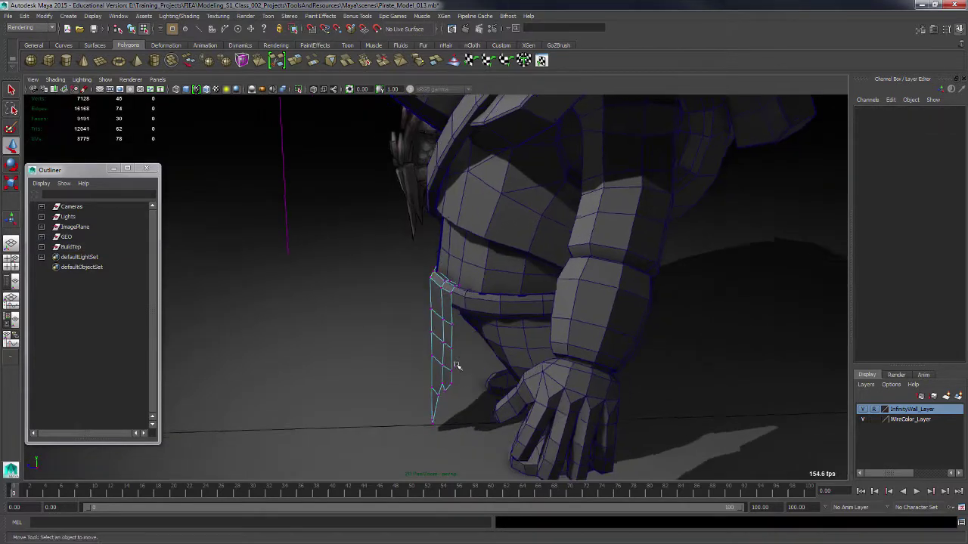
left_click(448, 376)
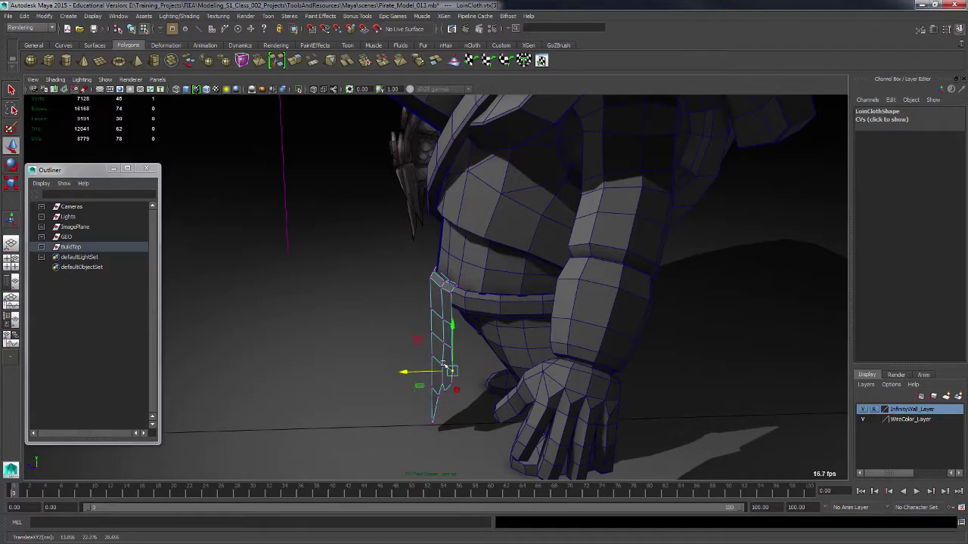
left_click(470, 373)
left_click_drag(470, 373, 449, 393, "alt")
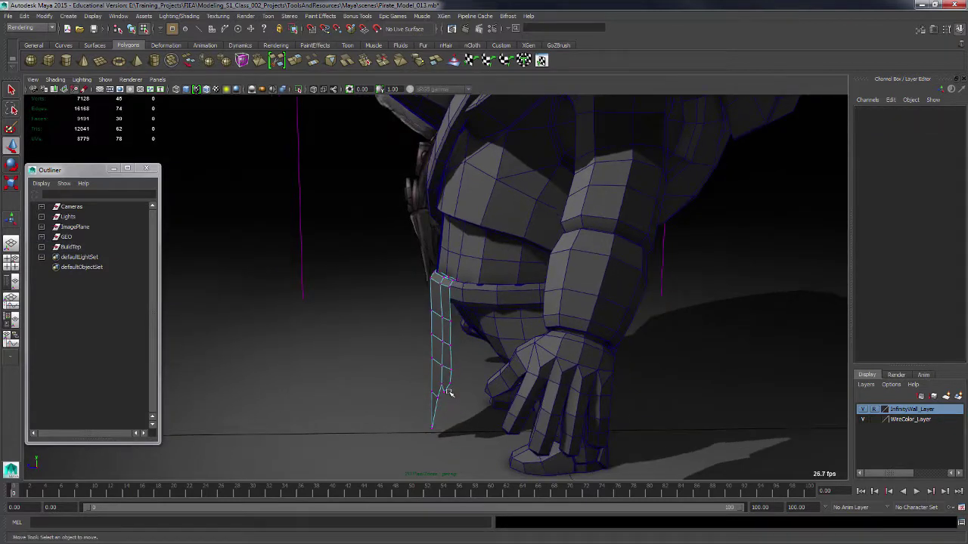
left_click(450, 347)
left_click(427, 362)
left_click(435, 326)
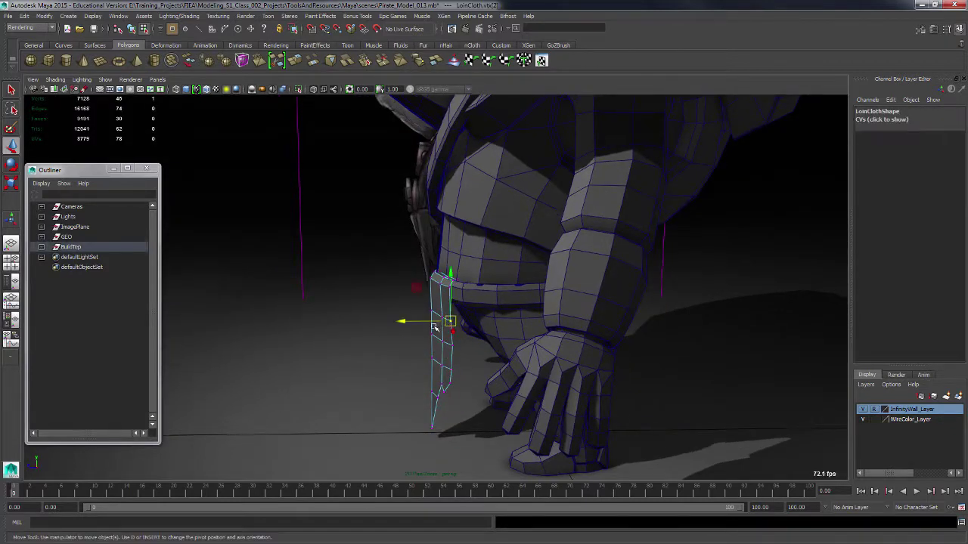
left_click(382, 337)
left_click_drag(382, 338, 454, 288, "alt")
left_click(447, 285)
left_click(399, 365)
left_click_drag(399, 365, 536, 350, "alt")
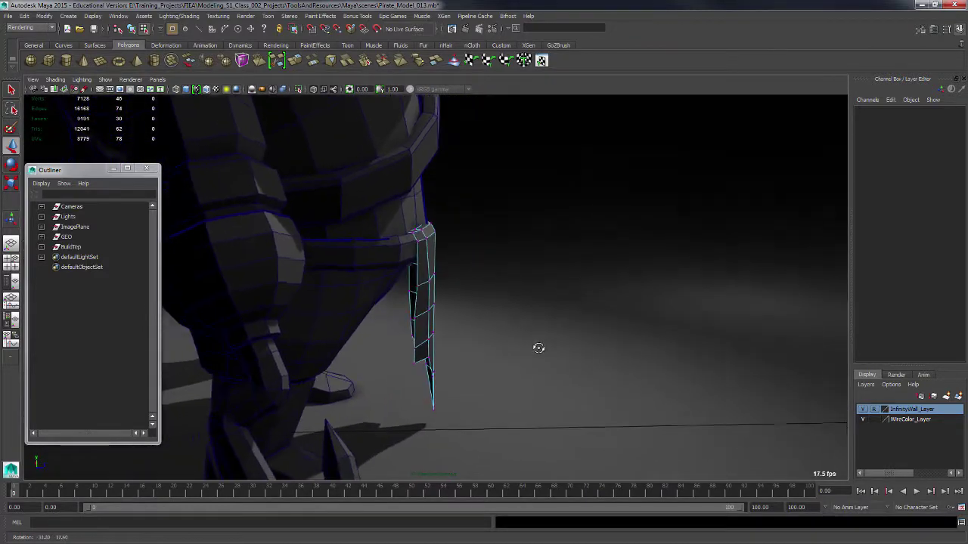
- Adjust the depth of the vertices on the loincloth's opposite side border and select its lower tip
left_click_drag(471, 315, 415, 297, "alt")
left_click(409, 294)
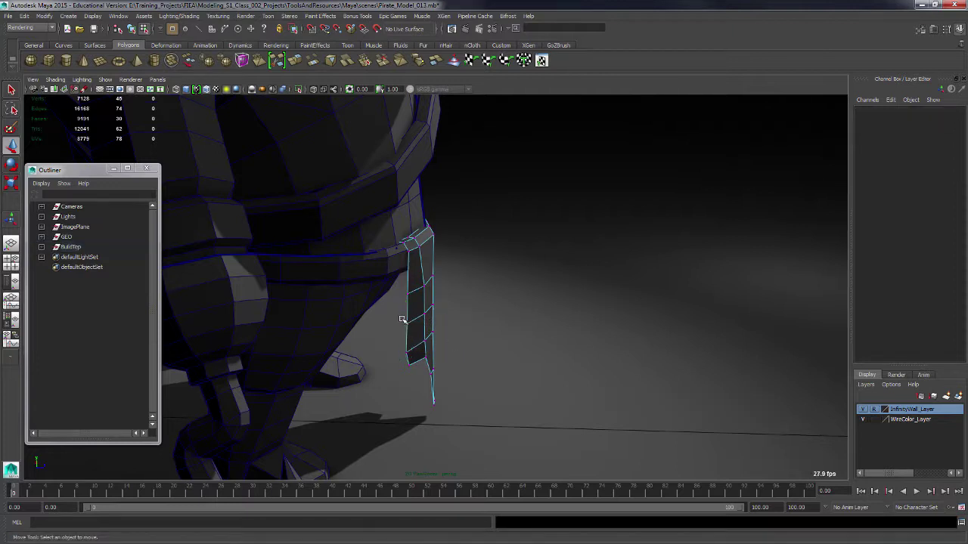
left_click(416, 326)
left_click_drag(394, 313, 417, 331)
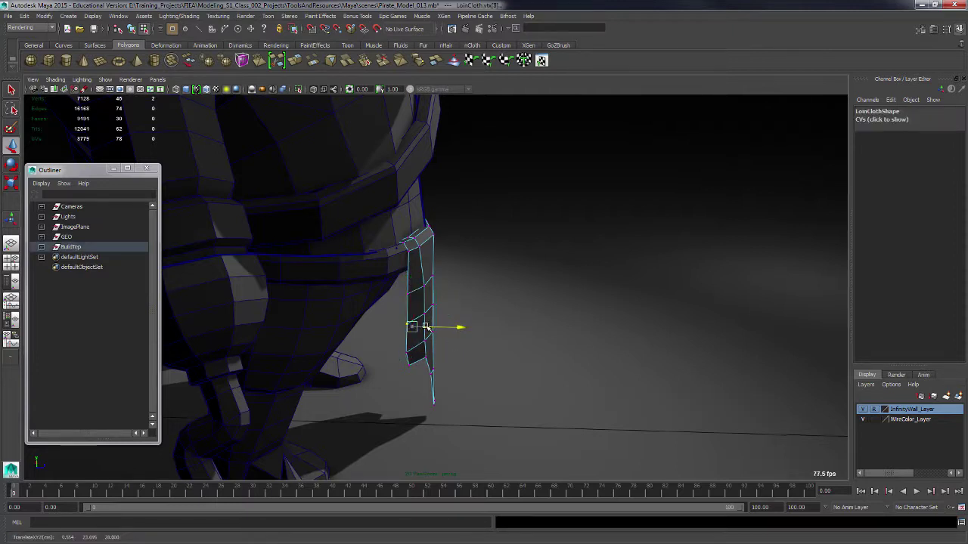
left_click(467, 348)
left_click_drag(467, 350, 414, 418, "alt")
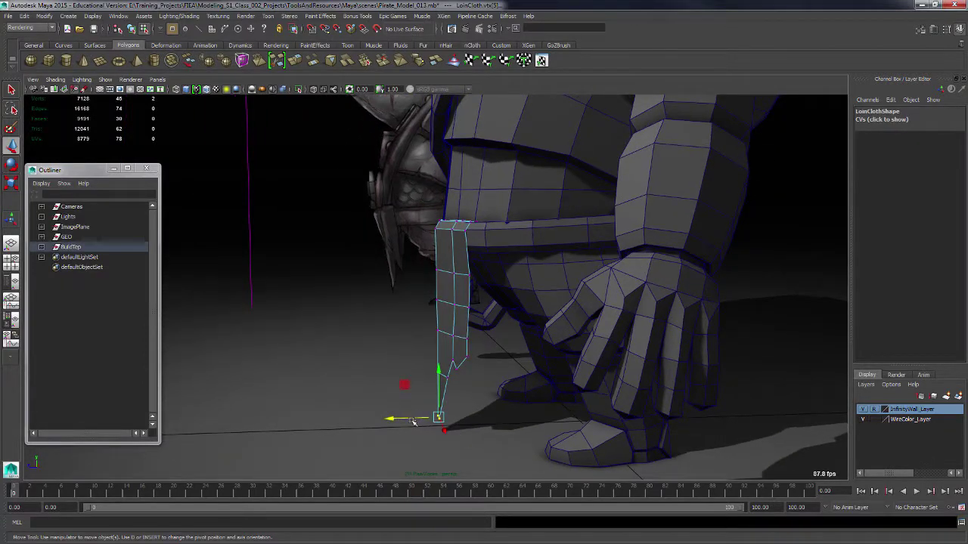
- Compare the loincloth's shape with the front reference image and return to object selection
left_click_drag(410, 418, 529, 358, "alt")
right_click_drag(529, 358, 552, 365, "alt")
left_click_drag(504, 370, 546, 371, "alt")
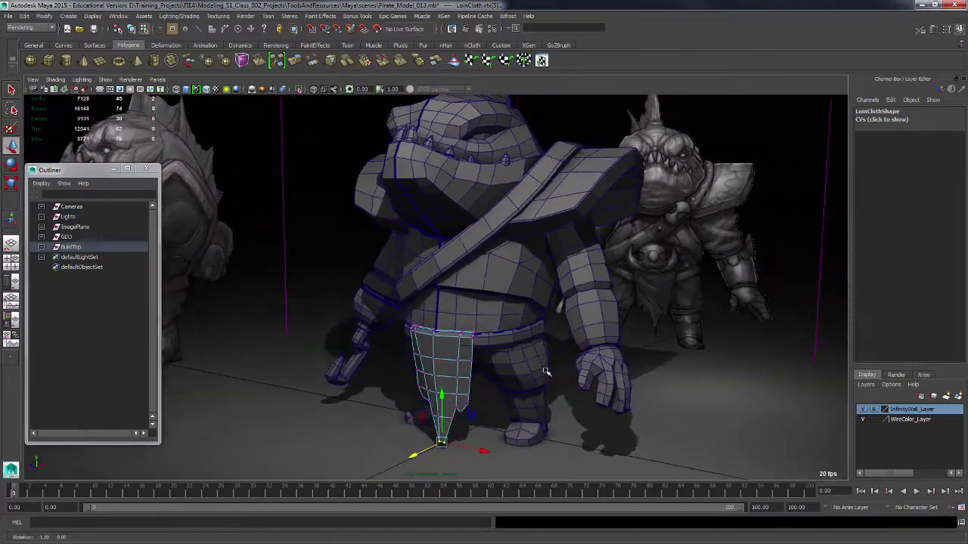
right_click_drag(576, 353, 692, 297, "alt")
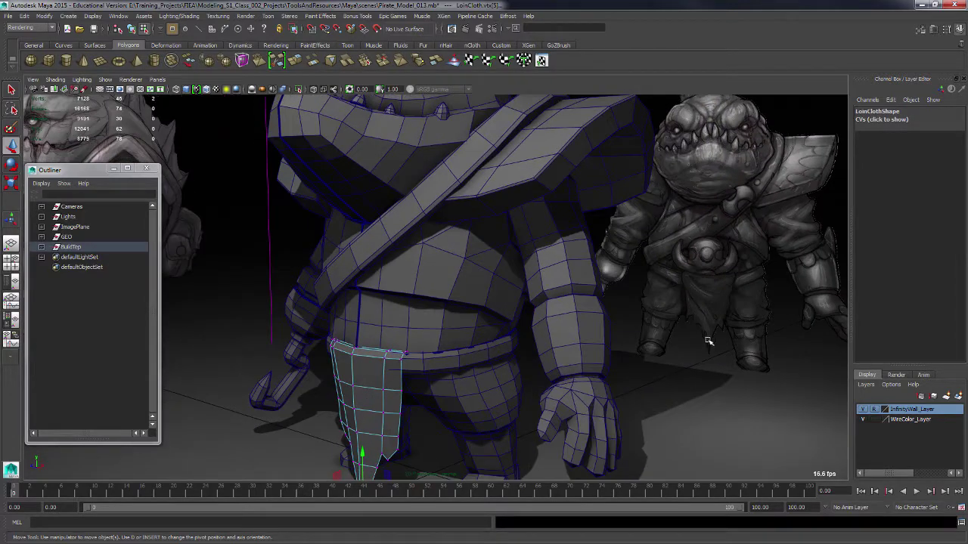
right_click_drag(607, 394, 563, 363, "alt")
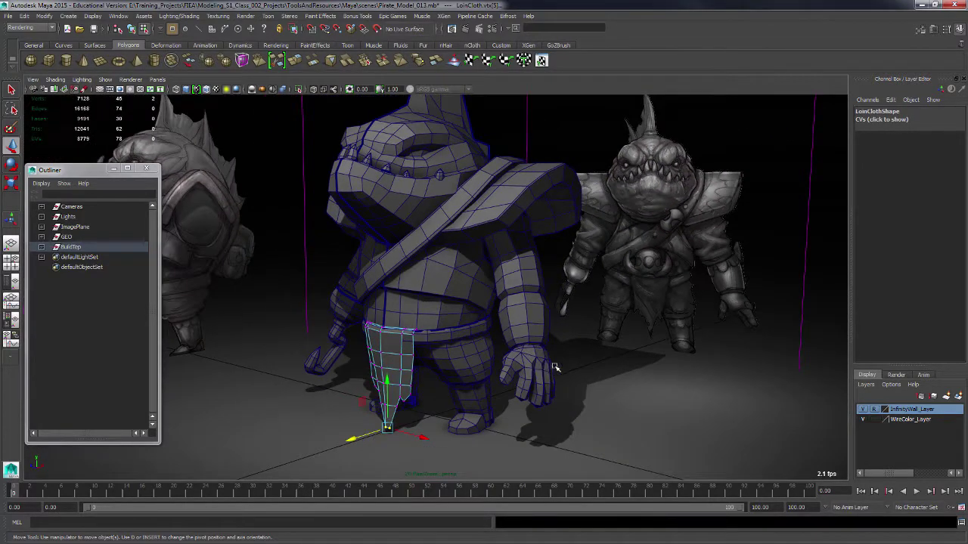
left_click_drag(564, 363, 506, 364, "alt")
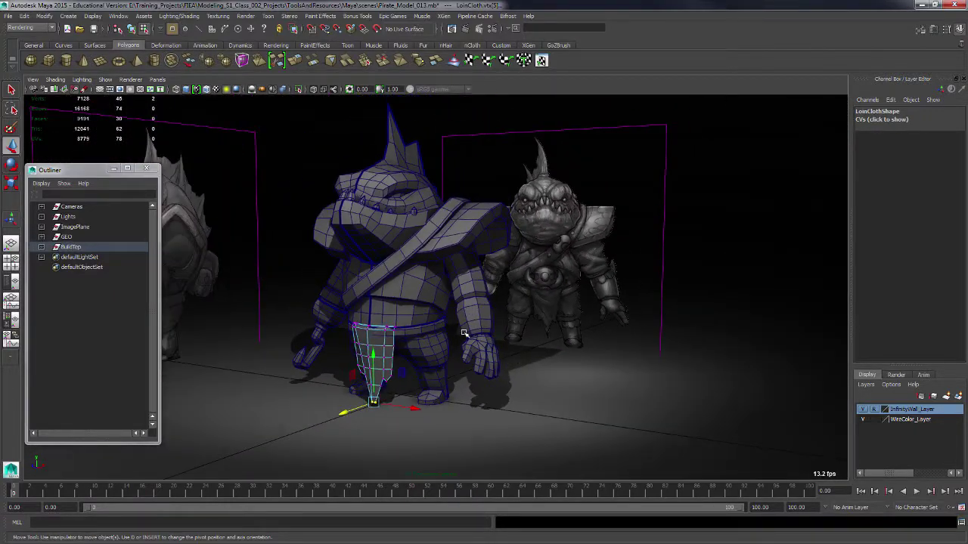
key("F8")
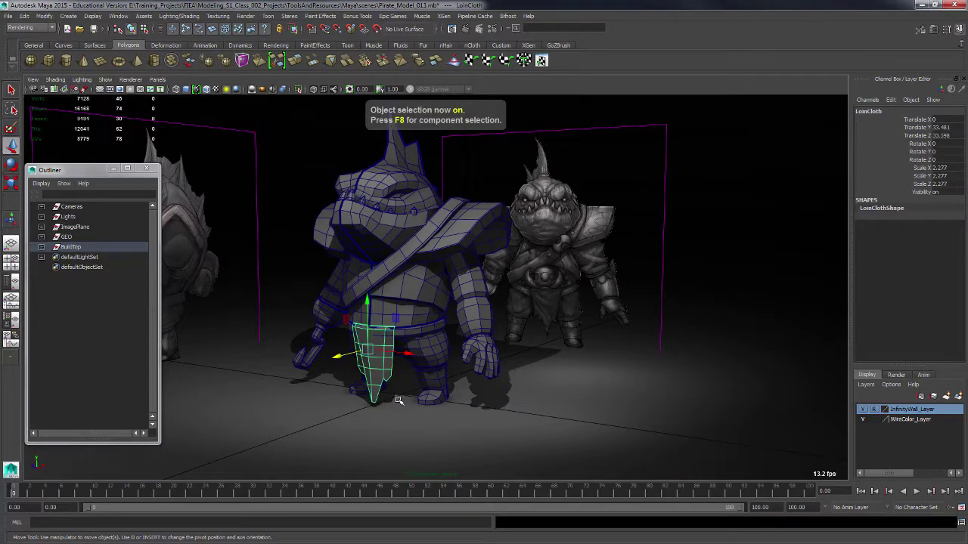
- Hide the wireframe on the shaded models to view the pirate as plain surfaces
left_click_drag(329, 408, 529, 408, "alt")
left_click(206, 89)
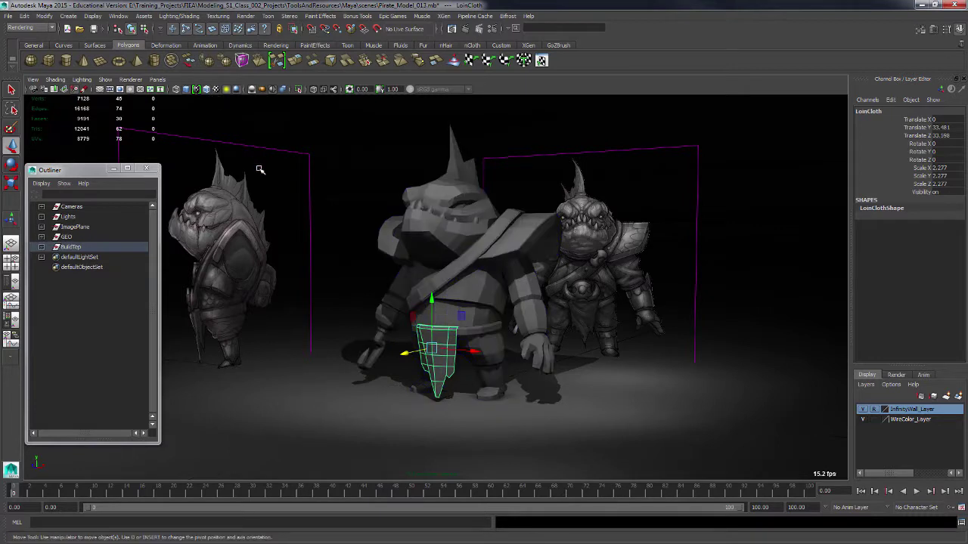
left_click(207, 90)
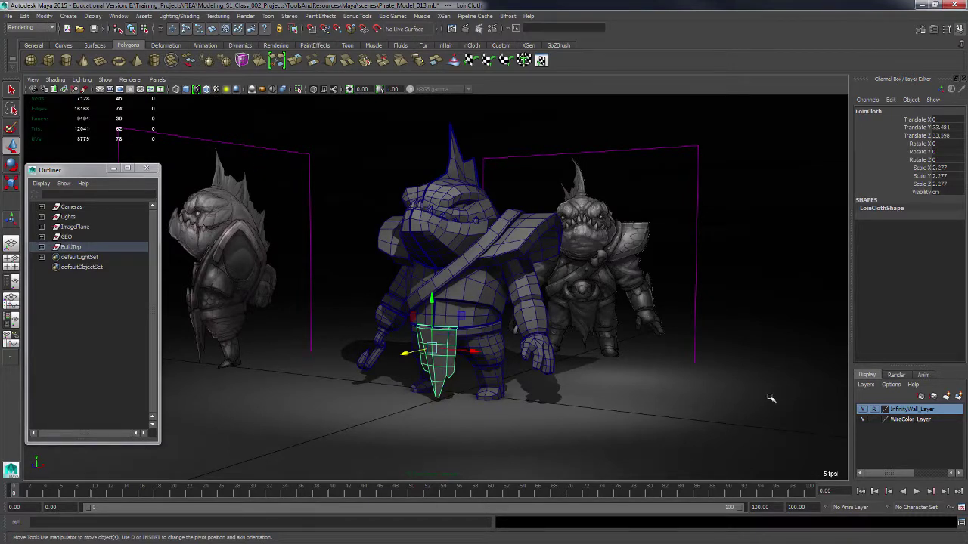
left_click(206, 89)
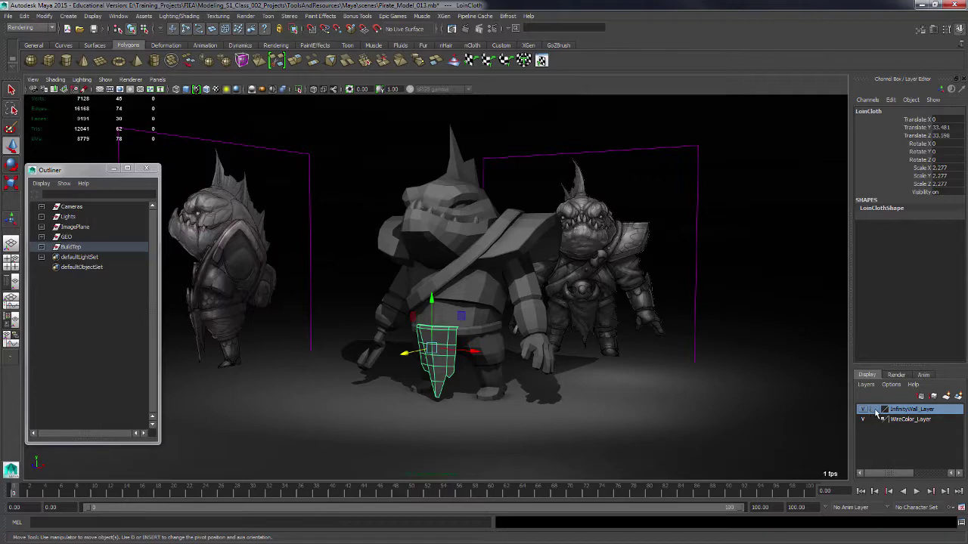
- Make InfinityWall_Layer selectable, select the Floor mesh and examine its backdrop geometry without smooth preview
left_click(763, 423)
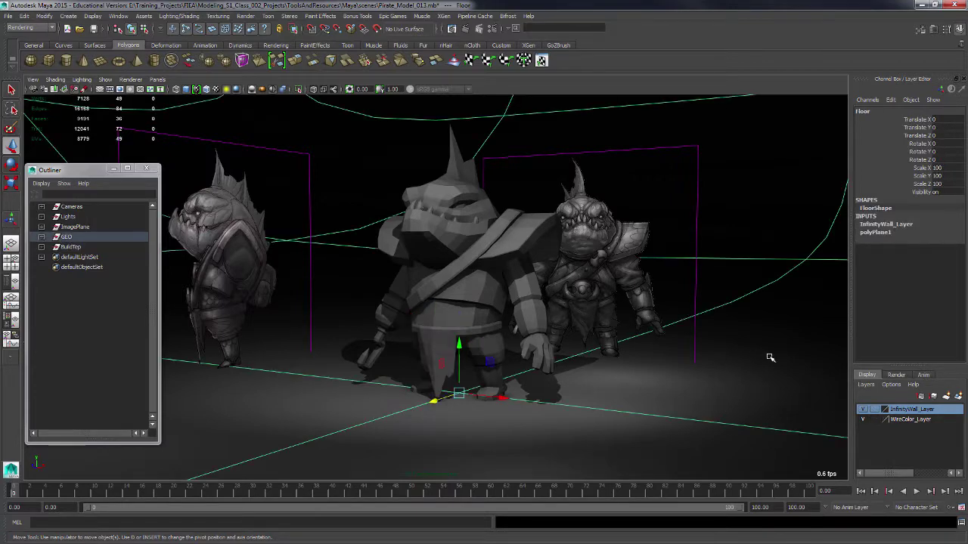
right_click_drag(770, 357, 621, 288, "alt")
middle_click_drag(668, 283, 674, 368, "alt")
right_click_drag(692, 338, 681, 338, "alt")
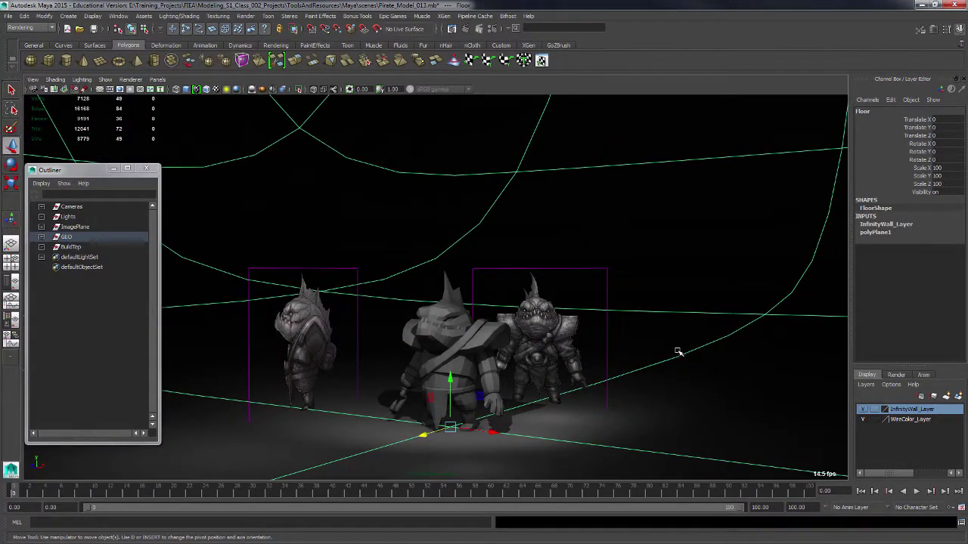
key("1")
right_click_drag(733, 317, 488, 214, "alt")
left_click_drag(666, 300, 724, 335, "alt")
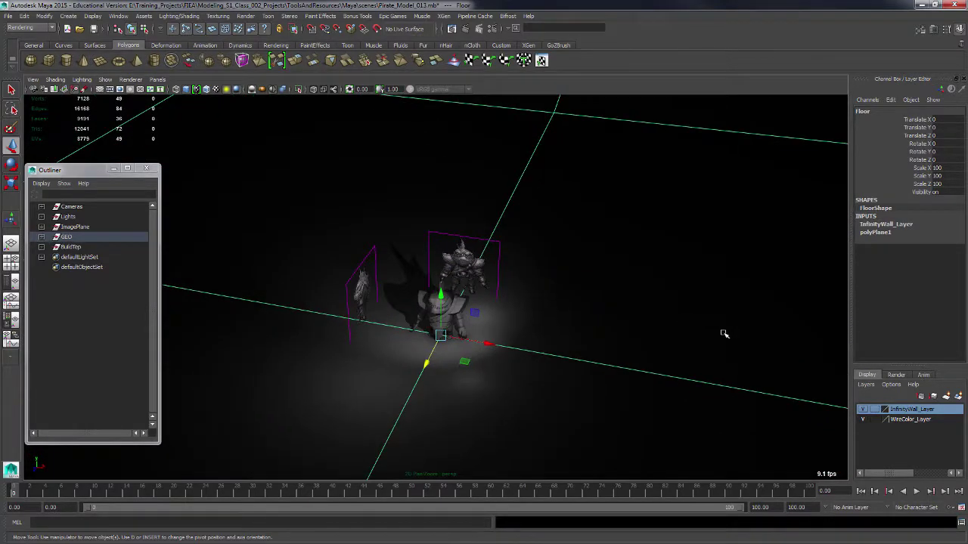
right_click_drag(724, 334, 816, 219, "alt")
left_click_drag(817, 218, 607, 250, "alt")
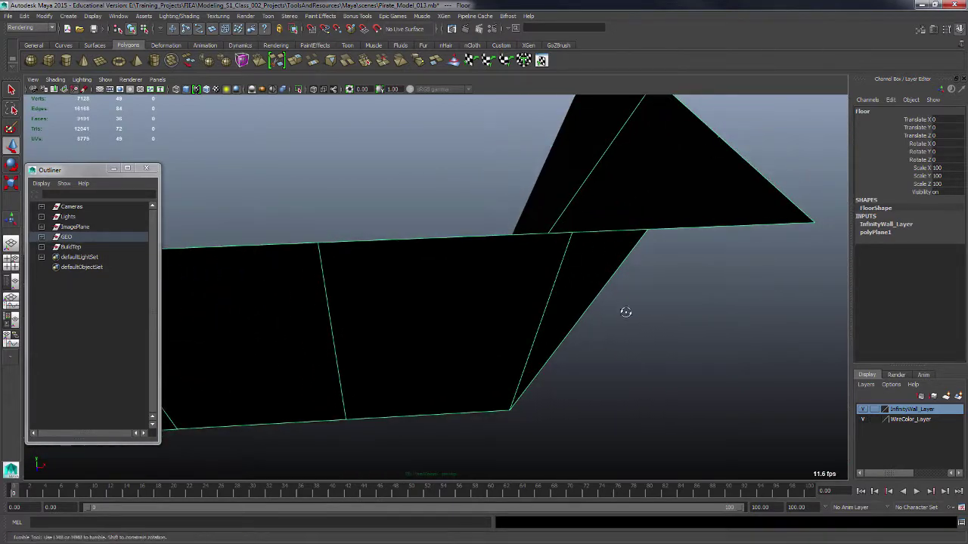
left_click_drag(625, 313, 619, 359, "alt")
left_click_drag(532, 196, 547, 296, "alt")
- Restore the Floor's smooth preview, set InfinityWall_Layer back to reference display and clear the selection
key("3")
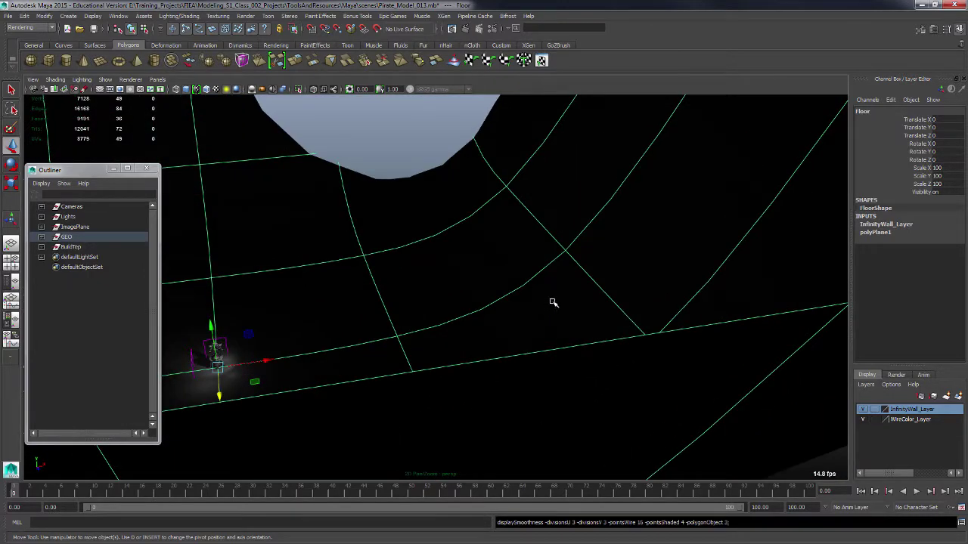
middle_click_drag(631, 308, 718, 352, "alt")
right_click_drag(717, 352, 552, 405, "alt")
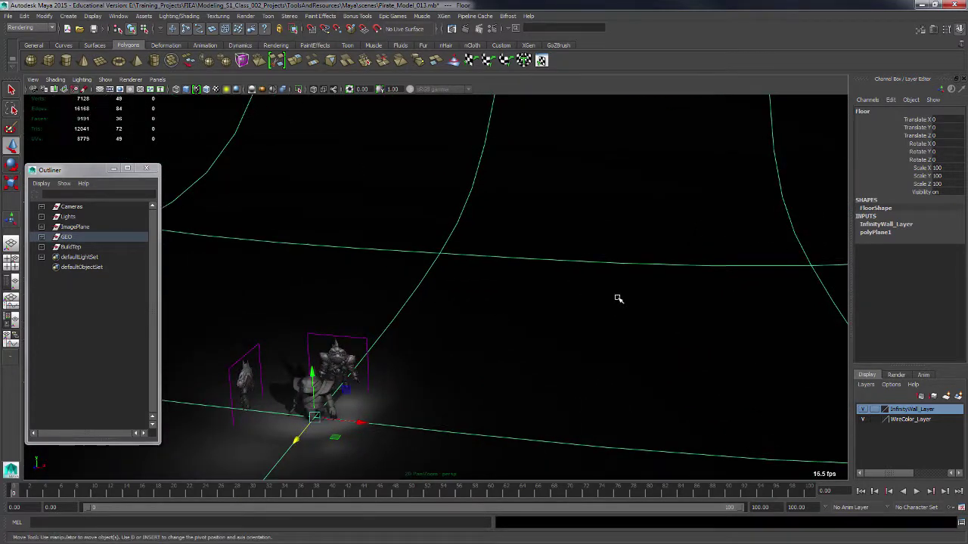
left_click(874, 410)
left_click(876, 411)
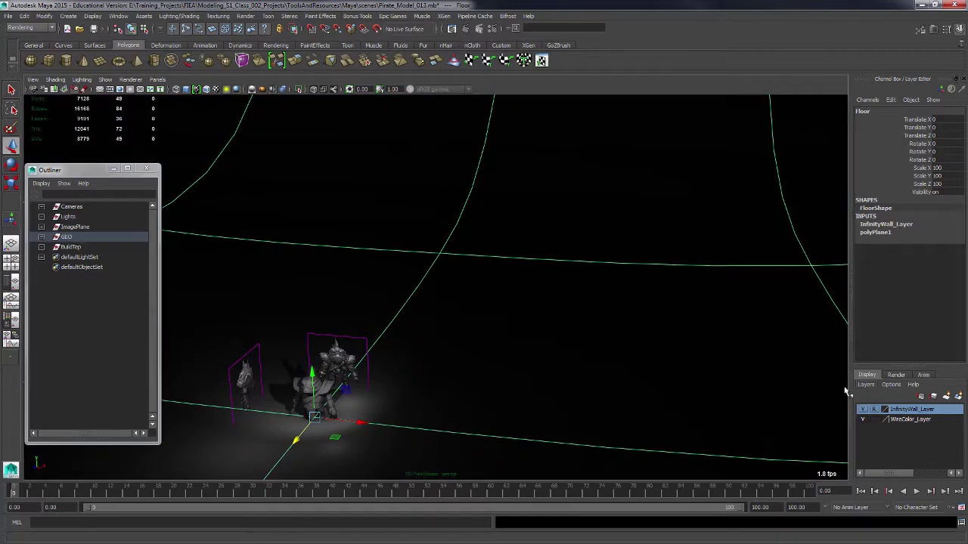
left_click(651, 388)
- Select all of the pirate's meshes to inspect their topology beside the reference images, and clear the selection
middle_click_drag(498, 387, 516, 272, "alt")
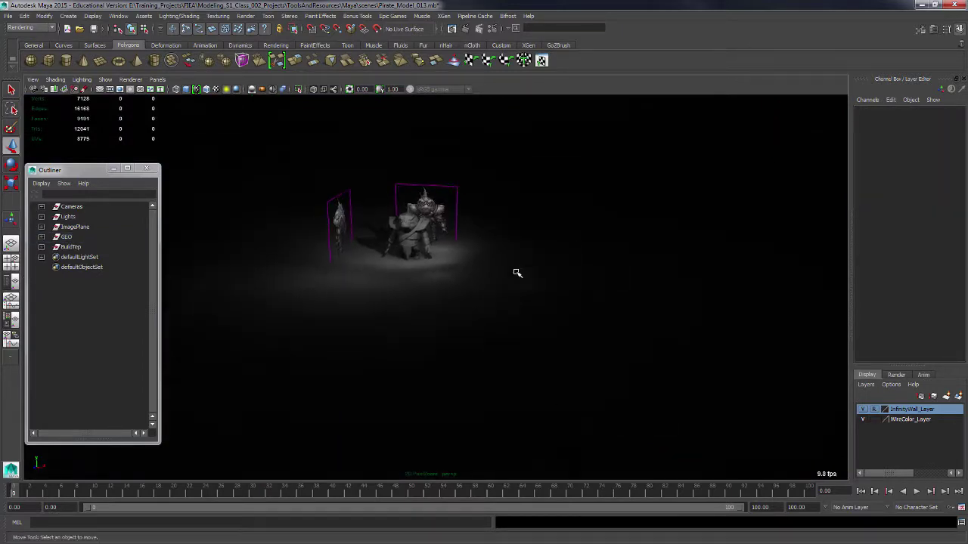
right_click_drag(516, 272, 709, 378, "alt")
middle_click_drag(708, 378, 663, 408, "alt")
left_click_drag(663, 408, 410, 292, "alt")
left_click(412, 292)
left_click_drag(402, 240, 498, 349)
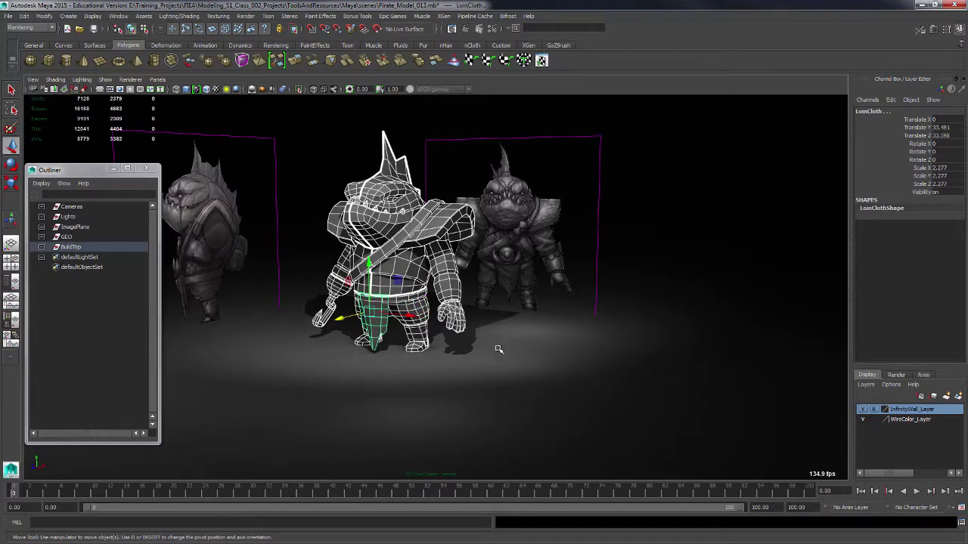
right_click_drag(476, 367, 522, 310, "alt")
middle_click_drag(522, 310, 559, 364, "alt")
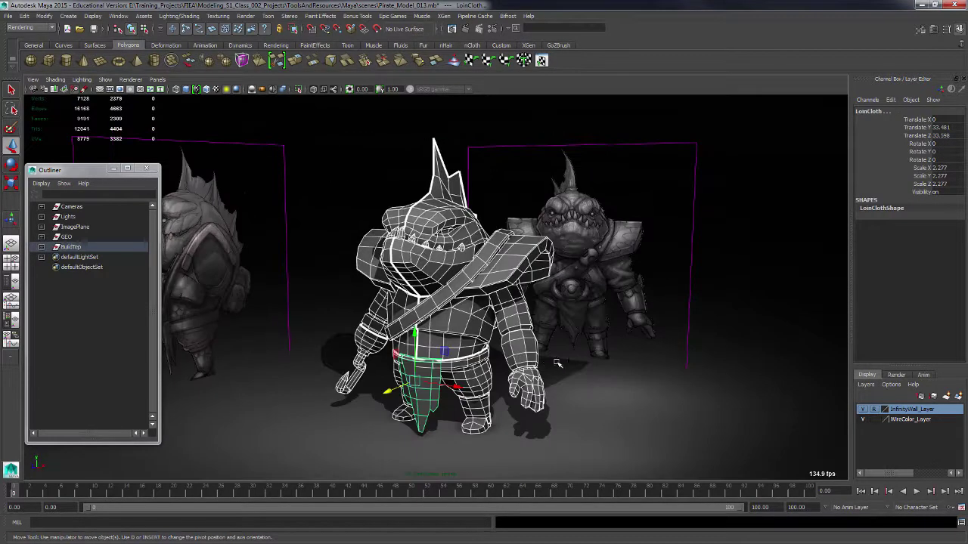
left_click_drag(597, 400, 596, 408, "alt")
left_click(594, 412)
right_click_drag(596, 408, 627, 415, "alt")
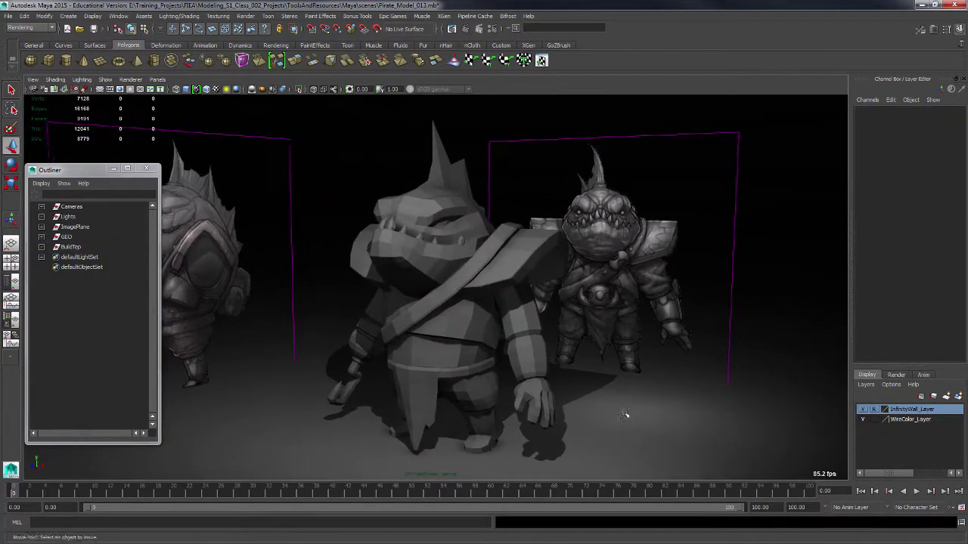
- Examine the pirate model against the reference images in the perspective view and reframe it in the front and side views
left_click_drag(627, 415, 636, 412, "alt")
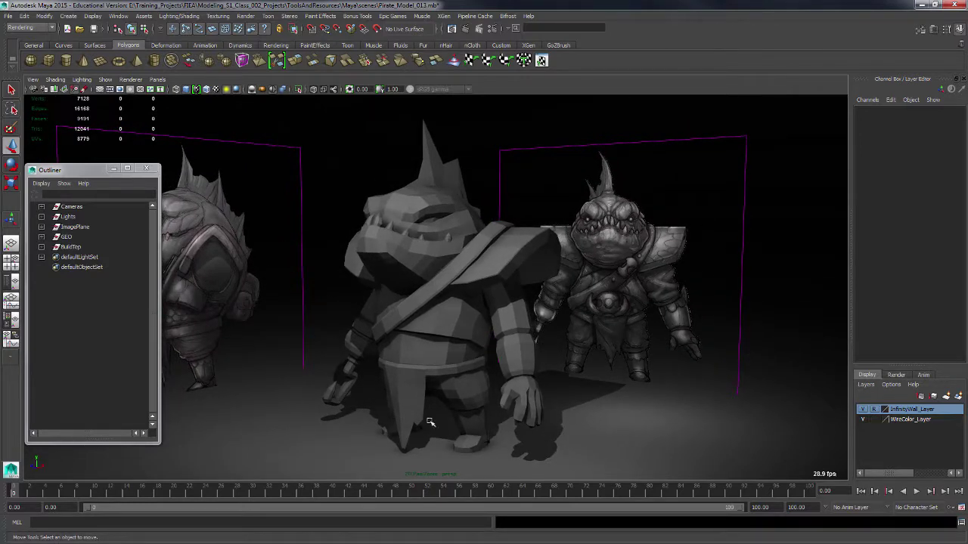
left_click_drag(516, 385, 683, 377, "alt")
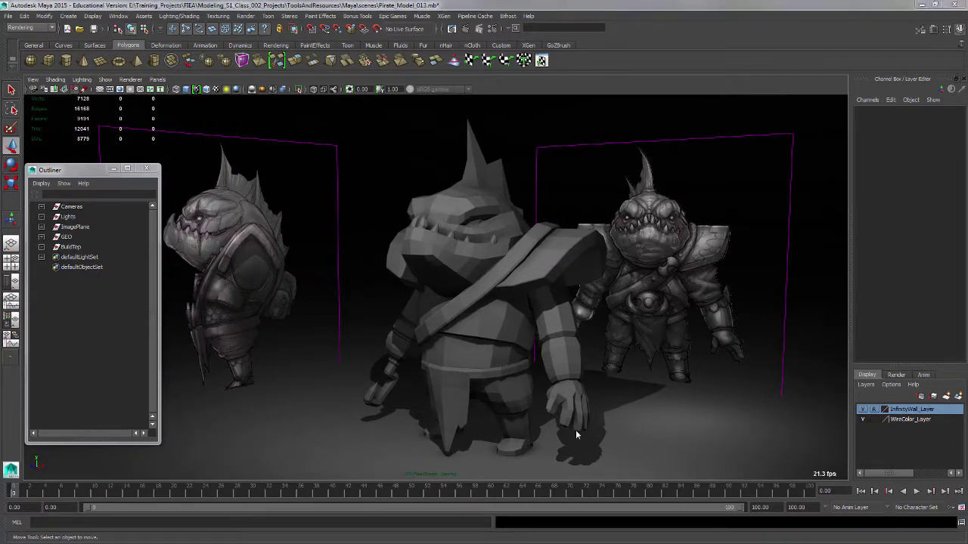
key("space")
left_click(401, 415, "alt")
right_click_drag(400, 415, 285, 395, "alt")
middle_click_drag(352, 378, 382, 430, "alt")
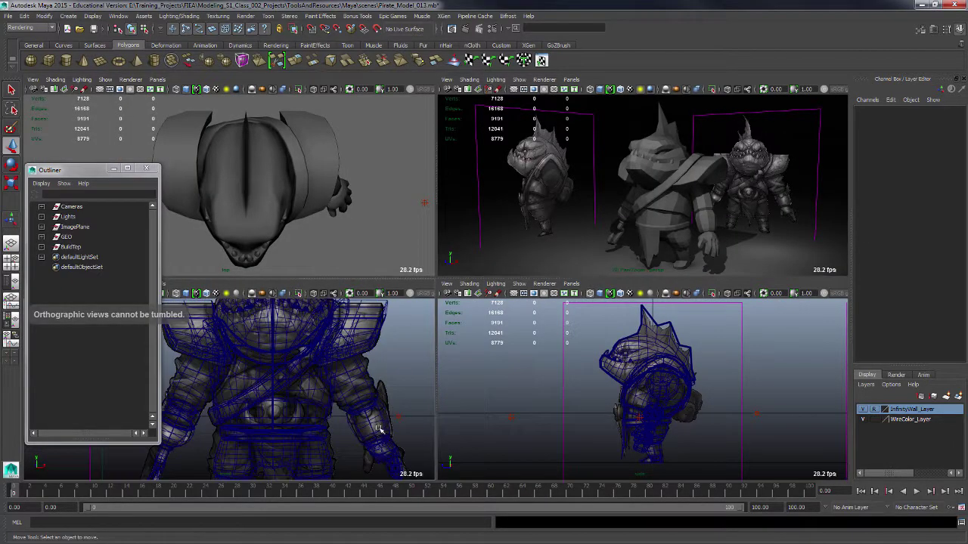
right_click_drag(383, 431, 391, 404, "alt")
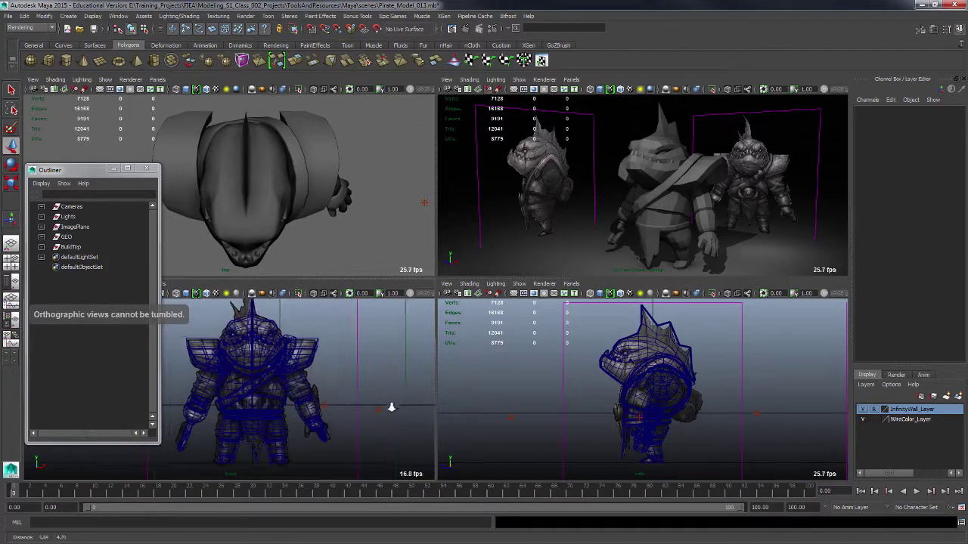
middle_click_drag(363, 413, 379, 412, "alt")
right_click_drag(394, 404, 387, 404, "alt")
right_click_drag(754, 405, 750, 406, "alt")
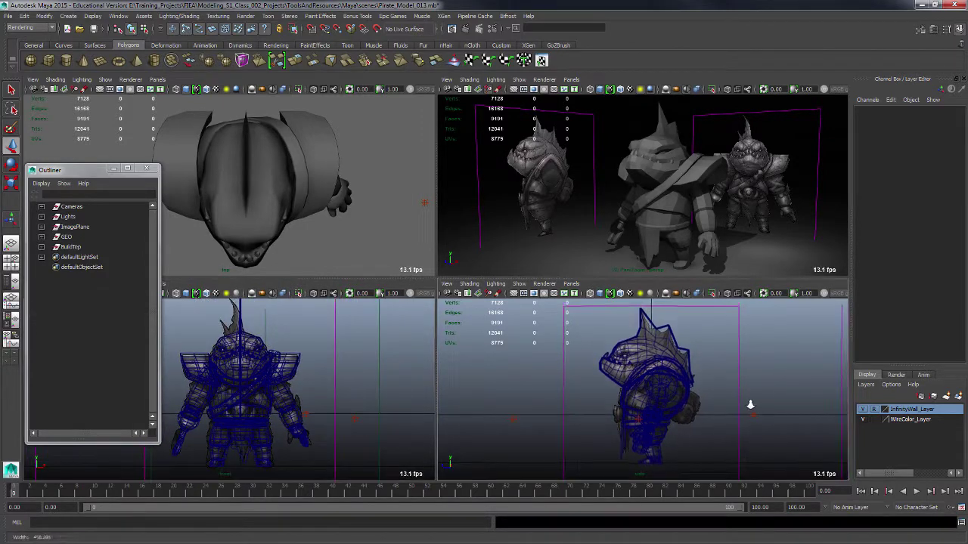
key("space")
middle_click_drag(494, 381, 529, 366, "alt")
left_click_drag(551, 364, 540, 369, "alt")
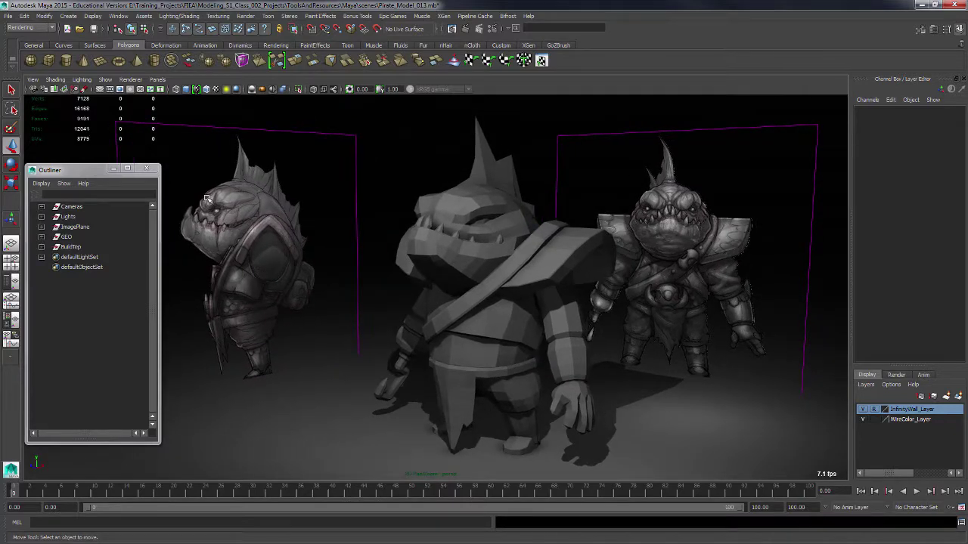
- Open the Save Scene As dialog for the current pirate scene
left_click(24, 16)
mouse_move(7, 16)
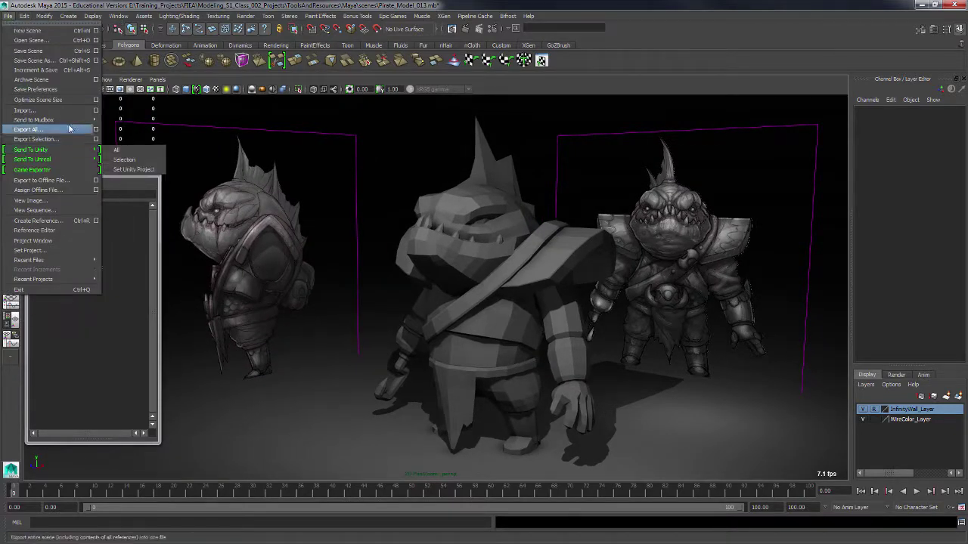
left_click(36, 60)
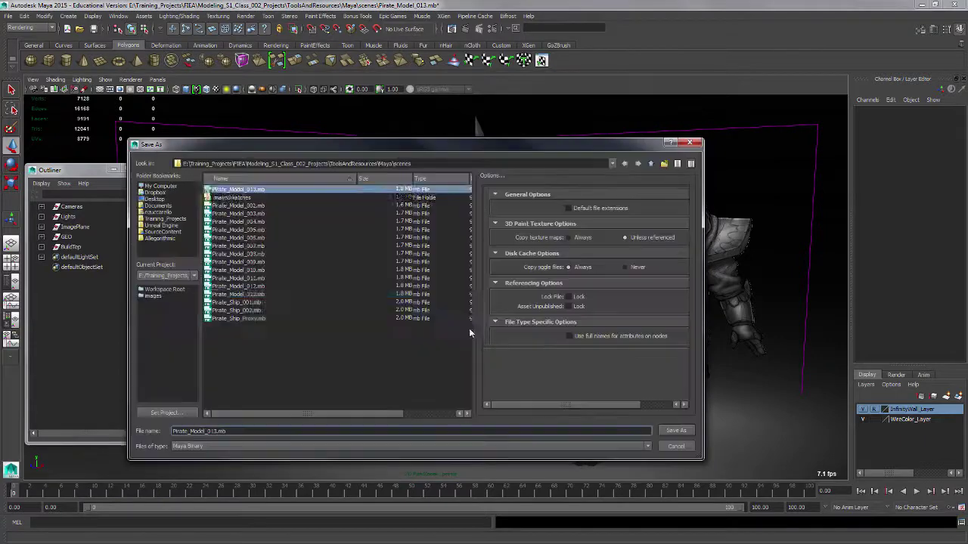